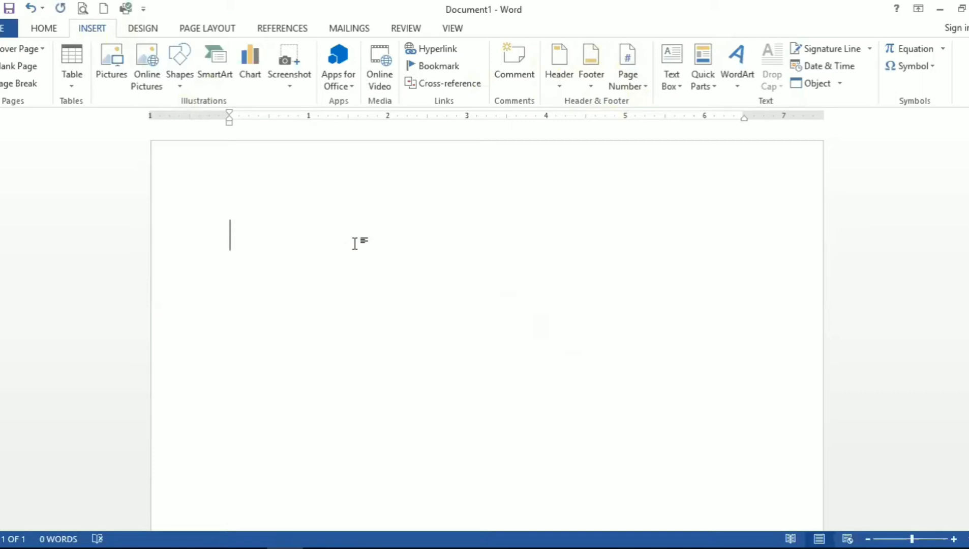
Step: Generate sample text in the empty document with the =rand(30) formula
type("=ta")
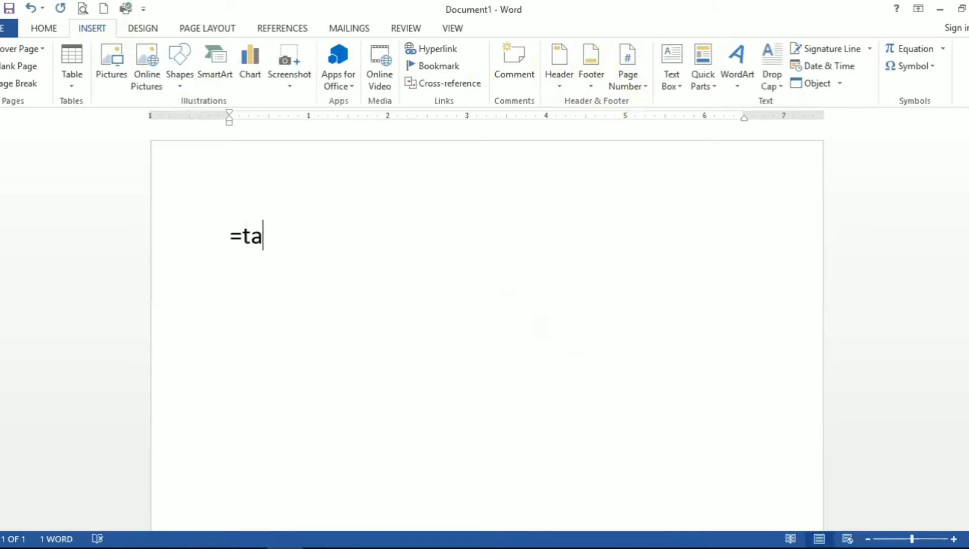
key("BackSpace")
key("BackSpace")
type("rand()")
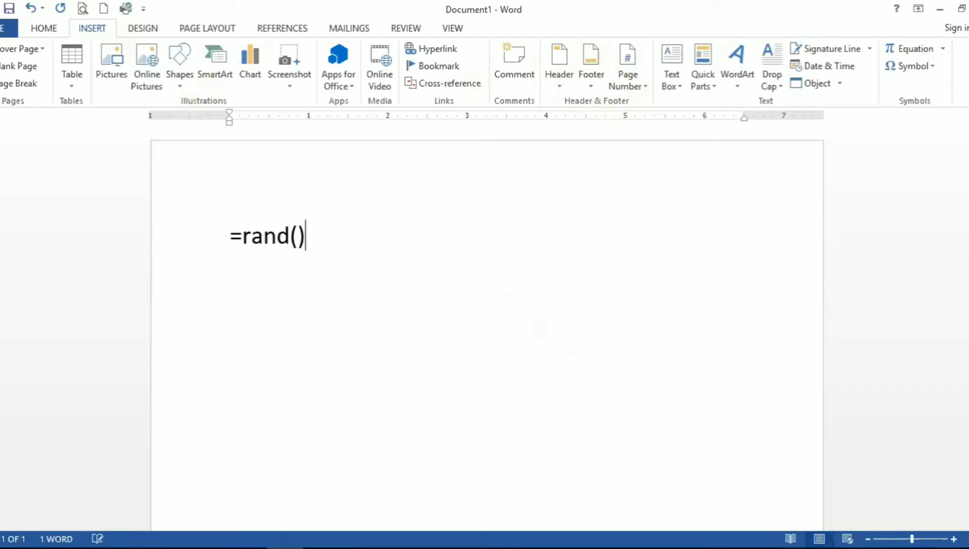
key("Left")
type("30")
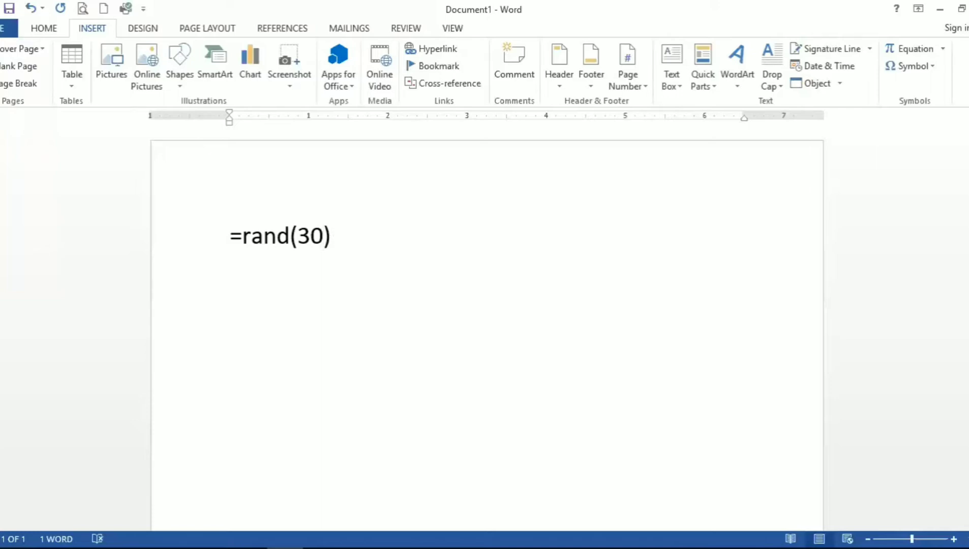
key("Return")
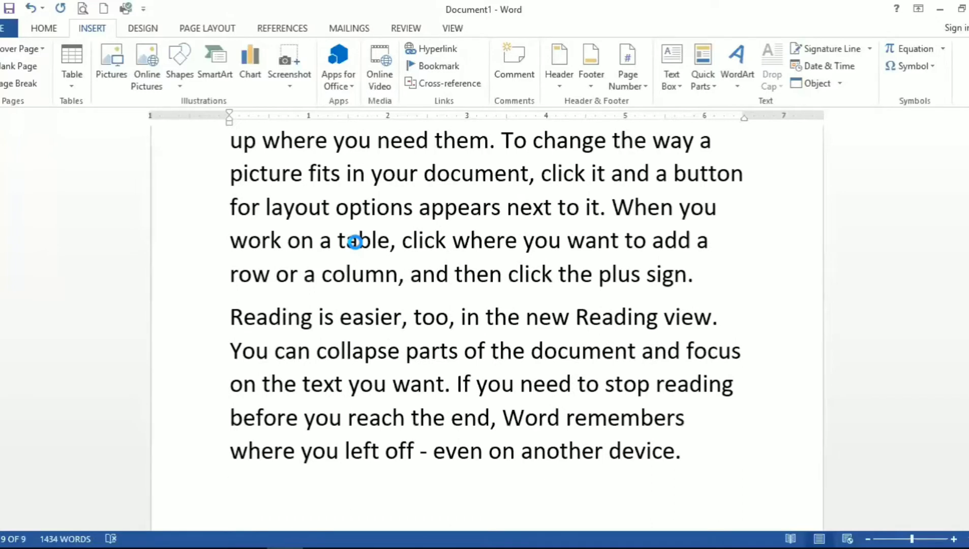
Step: Scroll through the generated text and return to the start of the document
key("Up")
key("Up")
key("Up")
key("Up")
key("Up")
key("Up")
key("Up")
key("Up")
key("Up")
key("Up")
key("Up")
key("Up")
key("Up")
key("Up")
key("Up")
key("Up")
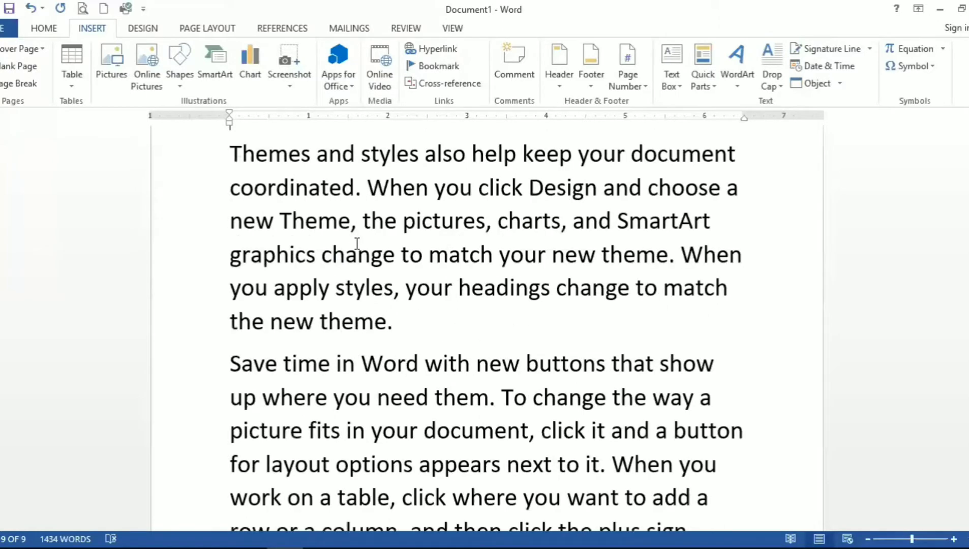
key("Up")
key("Up")
key("Up")
key("Up")
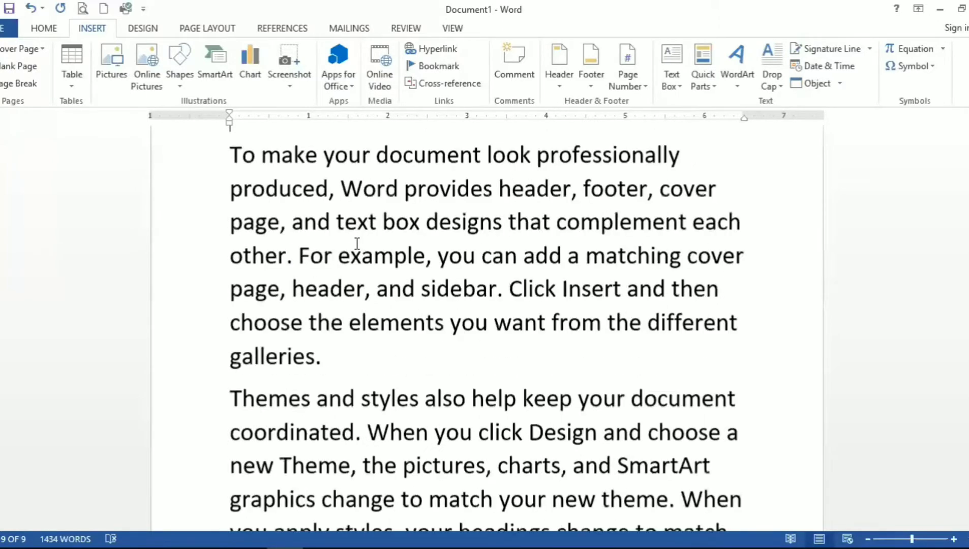
scroll(357, 244, "down", 7)
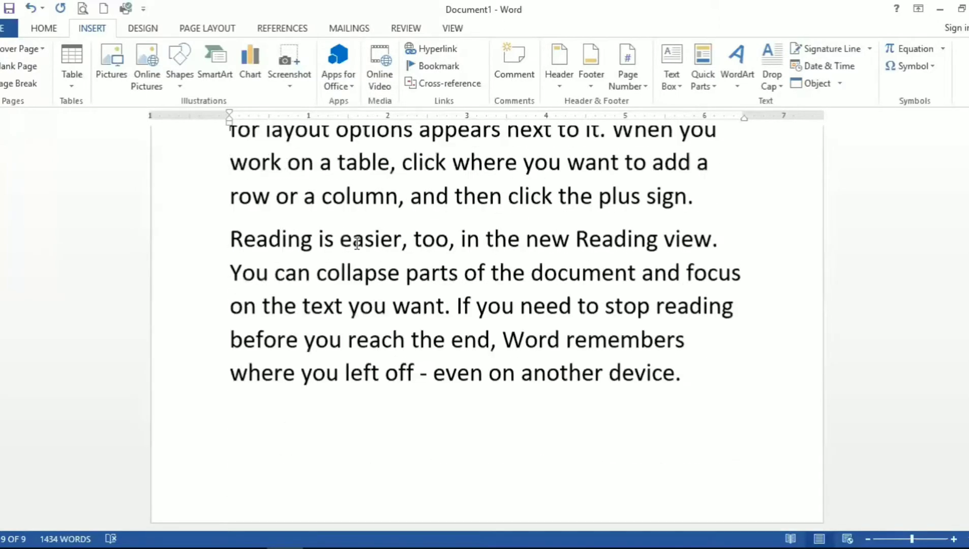
scroll(358, 244, "up", 4)
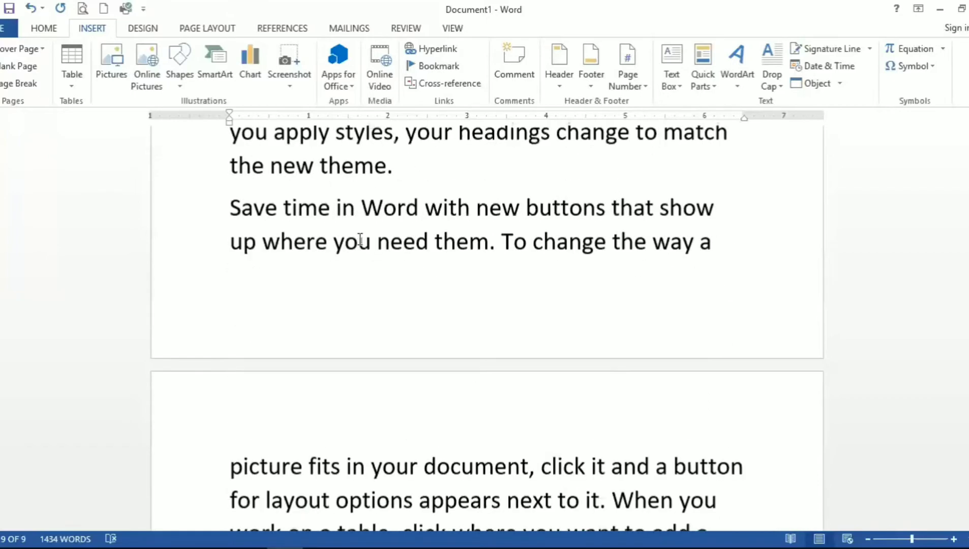
left_click_drag(968, 495, 968, 135)
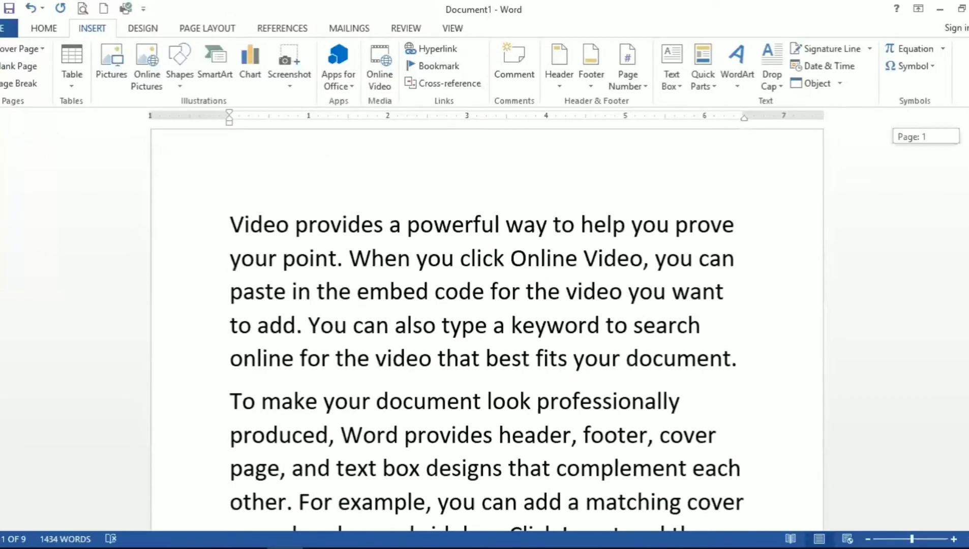
scroll(622, 188, "up", 1)
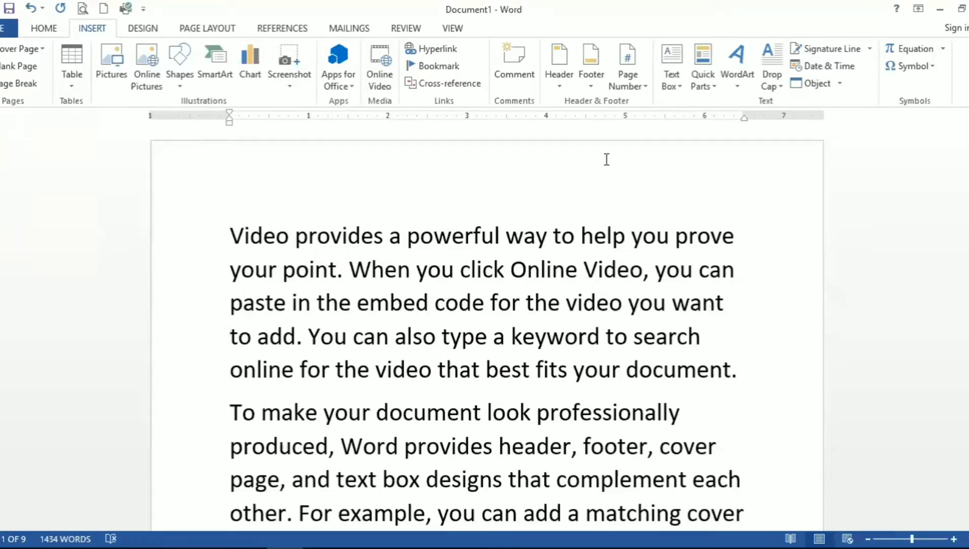
Step: Insert the Integral built-in header at the top of the page
left_click(559, 95)
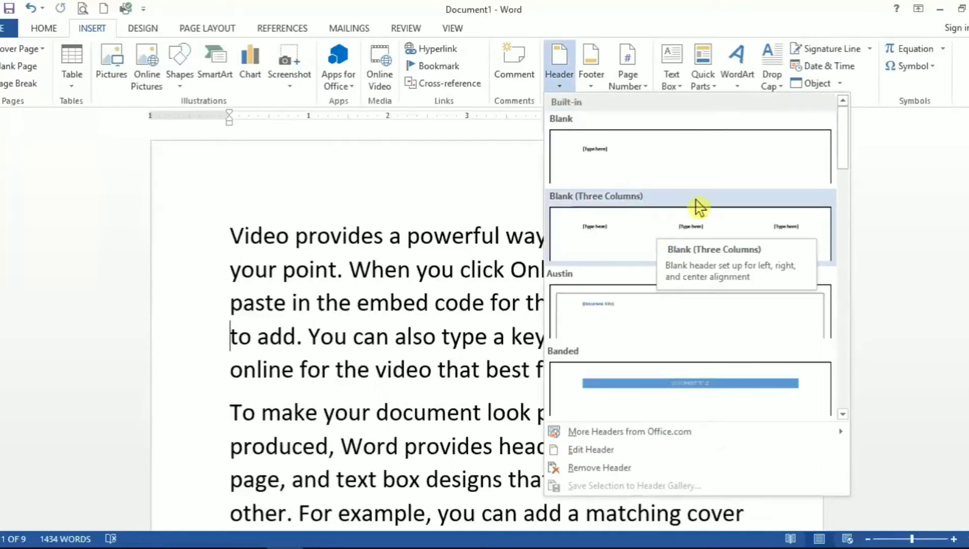
scroll(848, 148, "down", 2)
scroll(851, 152, "down", 5)
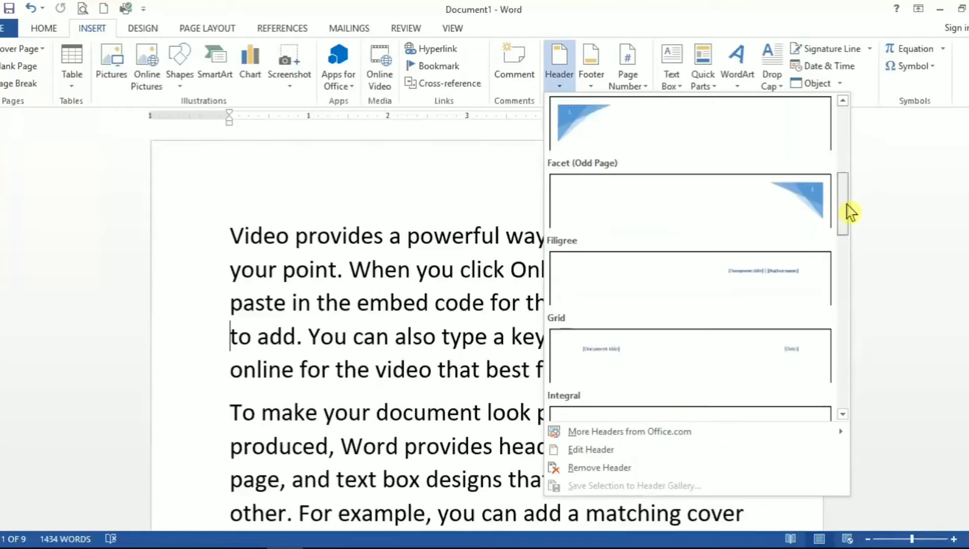
scroll(850, 213, "down", 5)
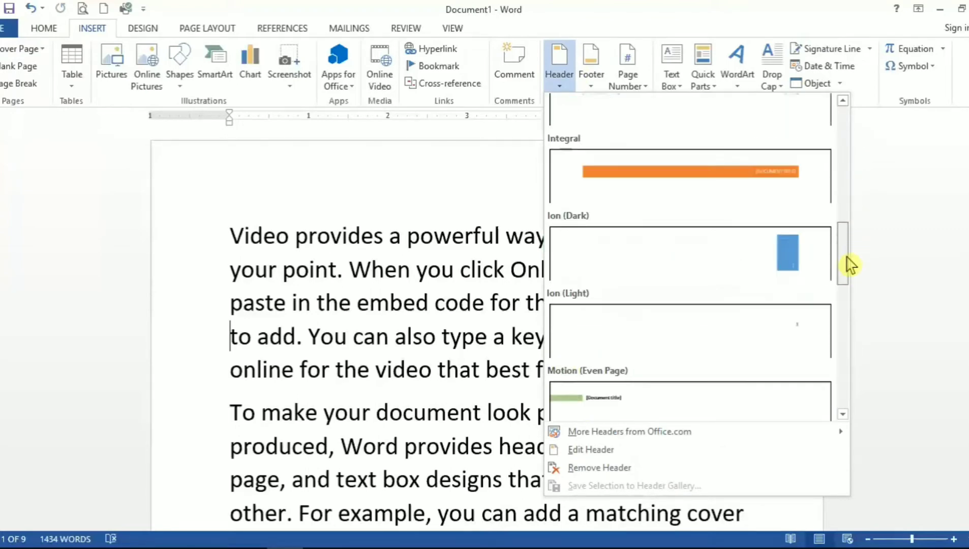
scroll(850, 279, "down", 5)
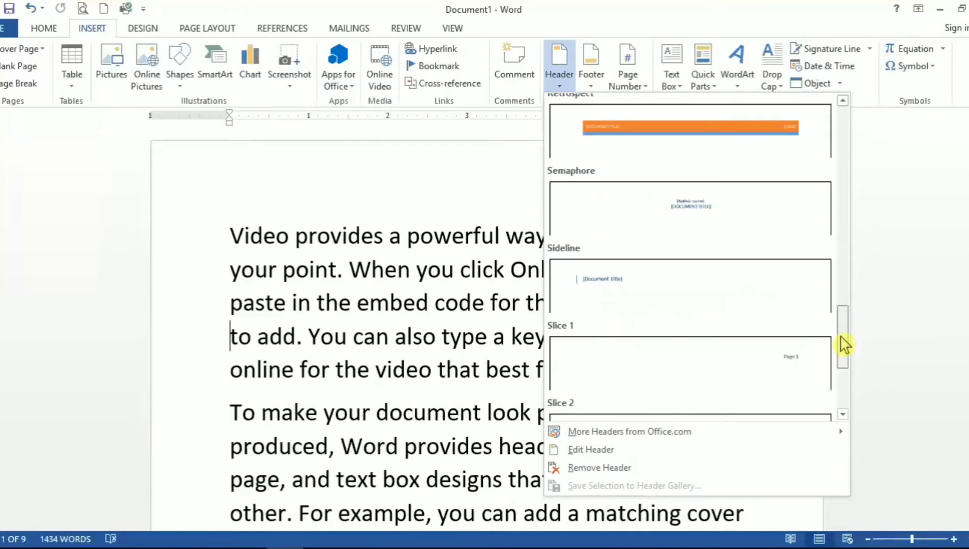
left_click_drag(844, 345, 840, 247)
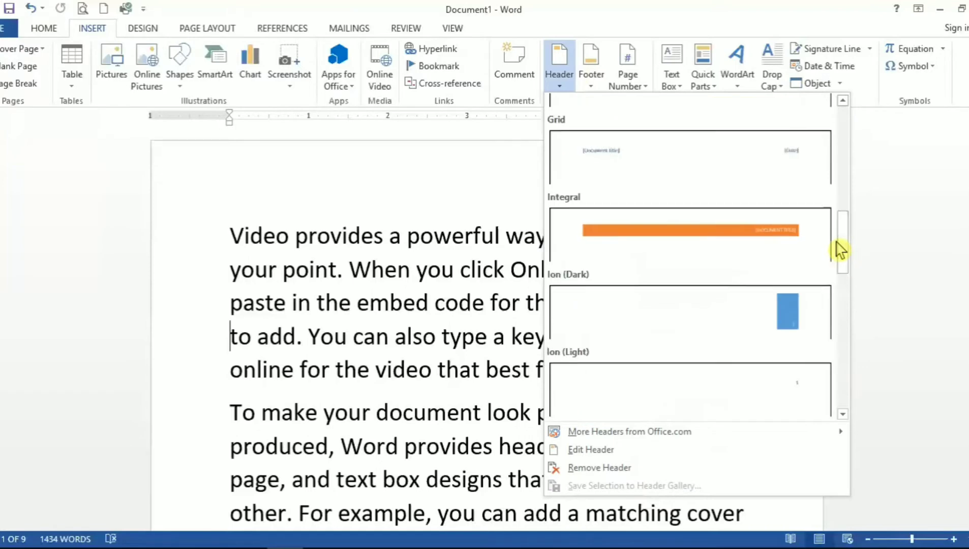
left_click(757, 248)
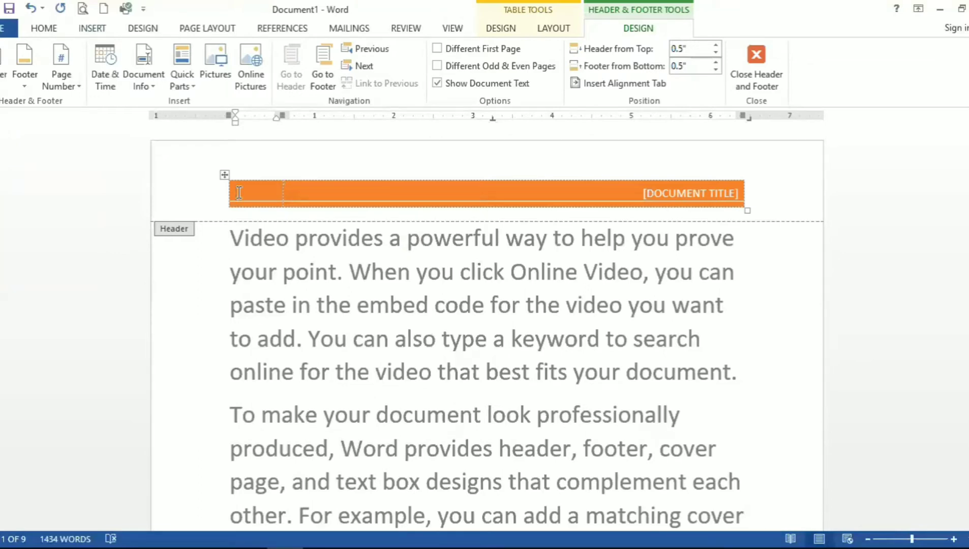
Step: Enter SRBPS ONLINE CLASSES as the header's left text
type("SRBPS")
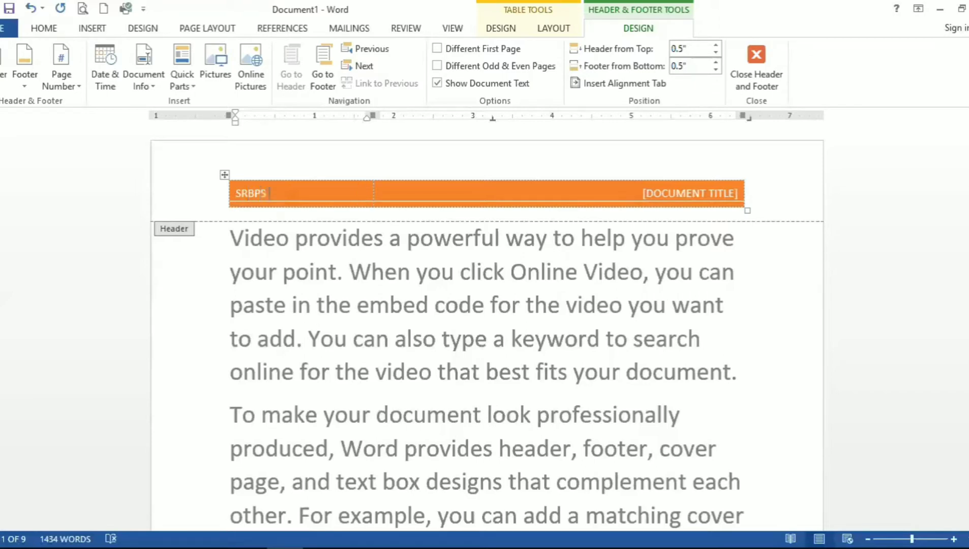
type(" ONLINE CLAS")
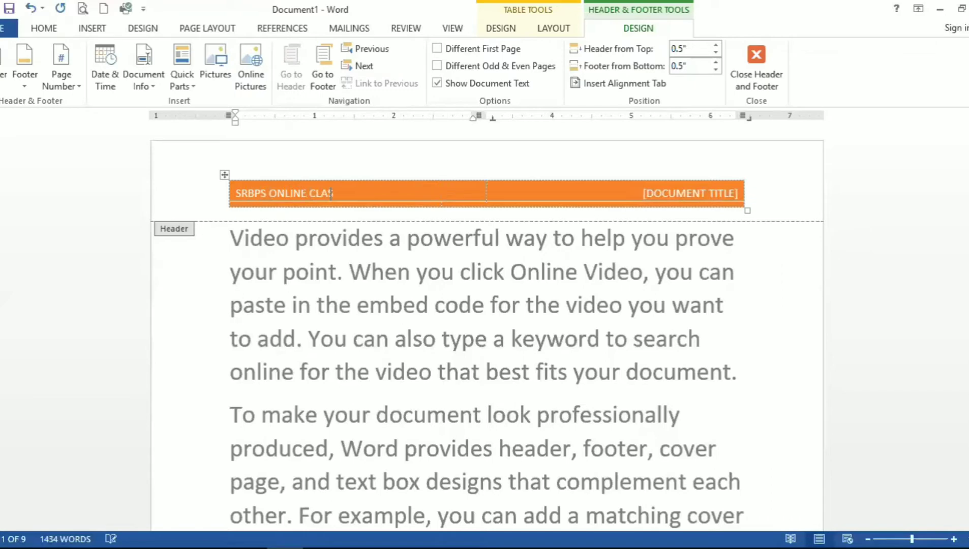
type("SES")
Step: Make the header text SRBPS ONLINE CLASSES bold and enlarge its font size twice
left_click(191, 199)
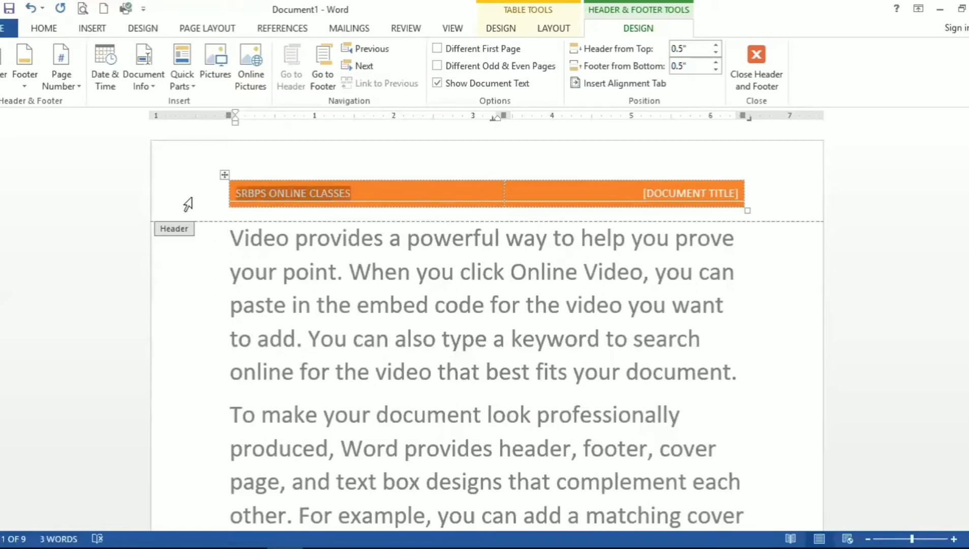
key("ctrl+b")
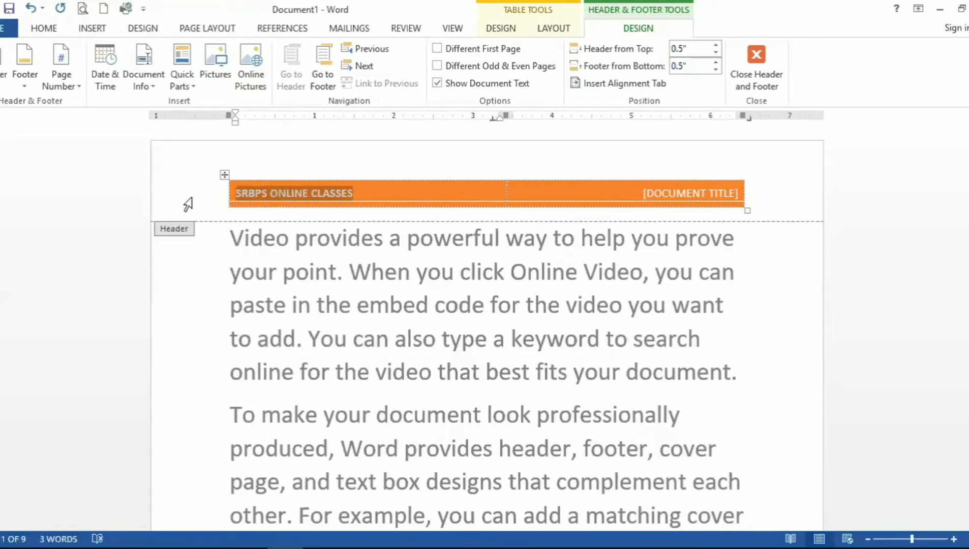
key("ctrl+shift+period")
key("ctrl+shift+period")
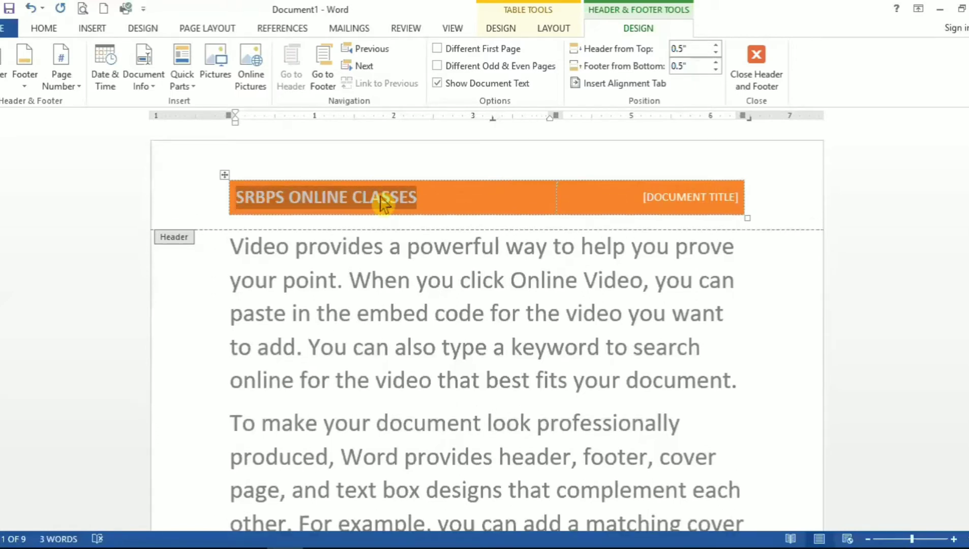
Step: Replace the header's document title placeholder with MS WORD
left_click(656, 207)
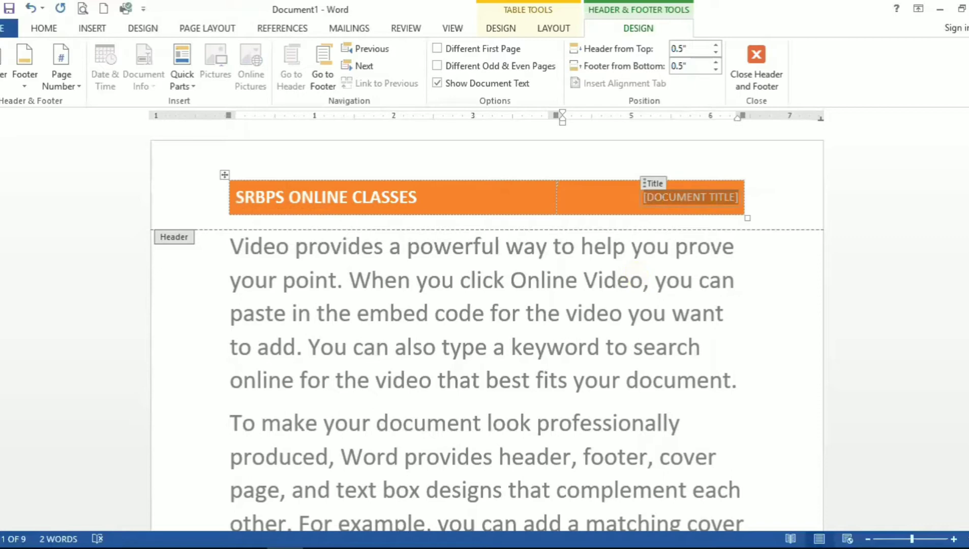
type("MS WORD")
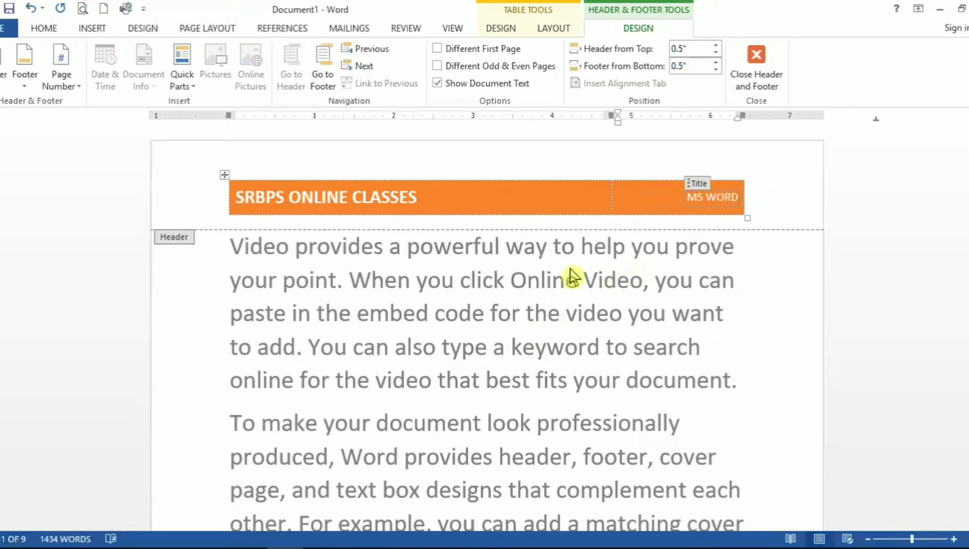
Step: Insert the Ion (Dark) built-in footer
left_click(538, 195)
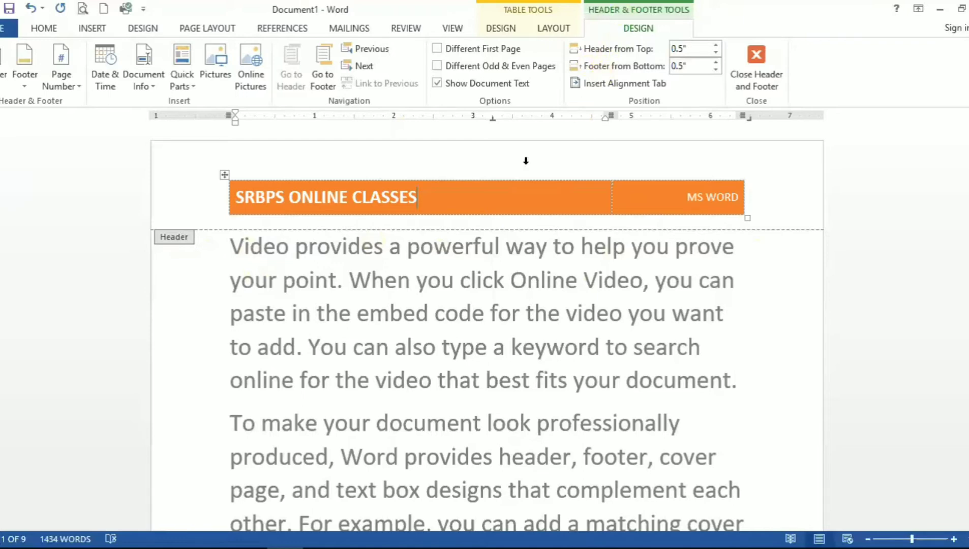
left_click(450, 160)
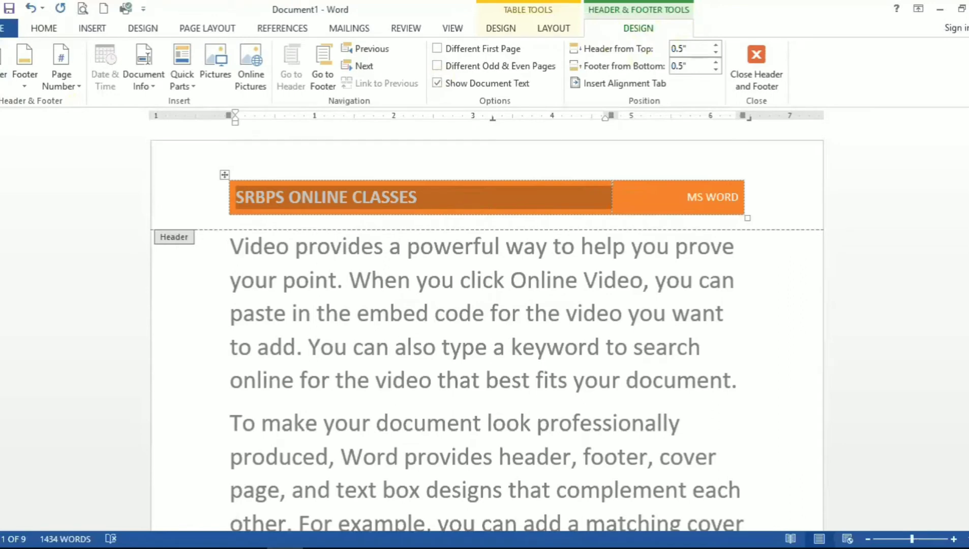
mouse_move(968, 133)
left_mouse_down()
mouse_move(967, 163)
mouse_move(968, 131)
left_mouse_up()
left_click(23, 84)
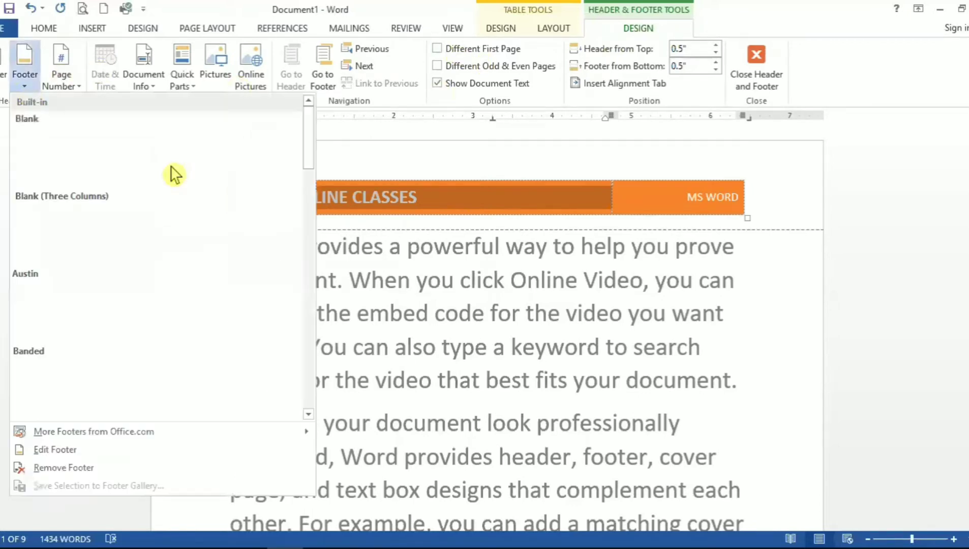
left_click_drag(308, 137, 322, 220)
scroll(169, 254, "down", 5)
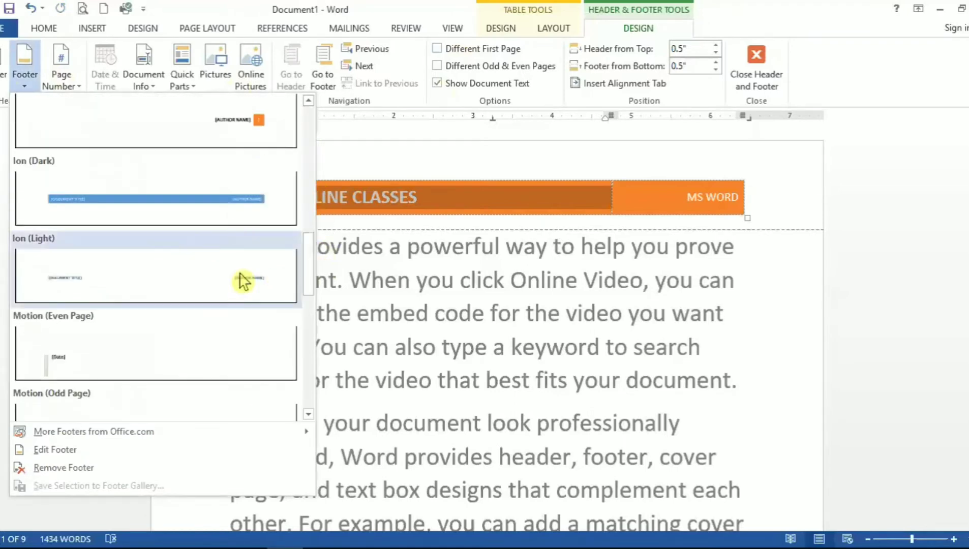
left_click(227, 201)
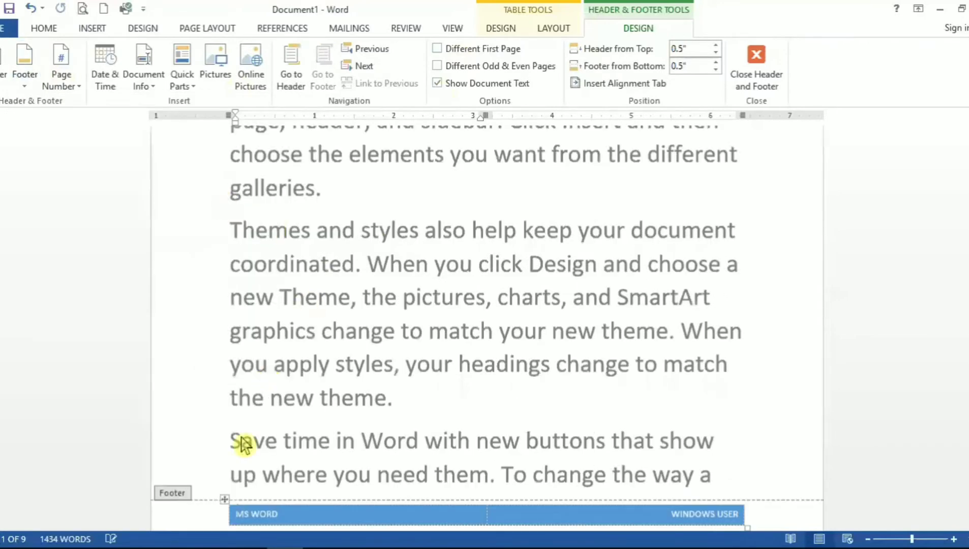
Step: Delete the author name from the right side of the footer
scroll(244, 446, "down", 1)
left_click(280, 456)
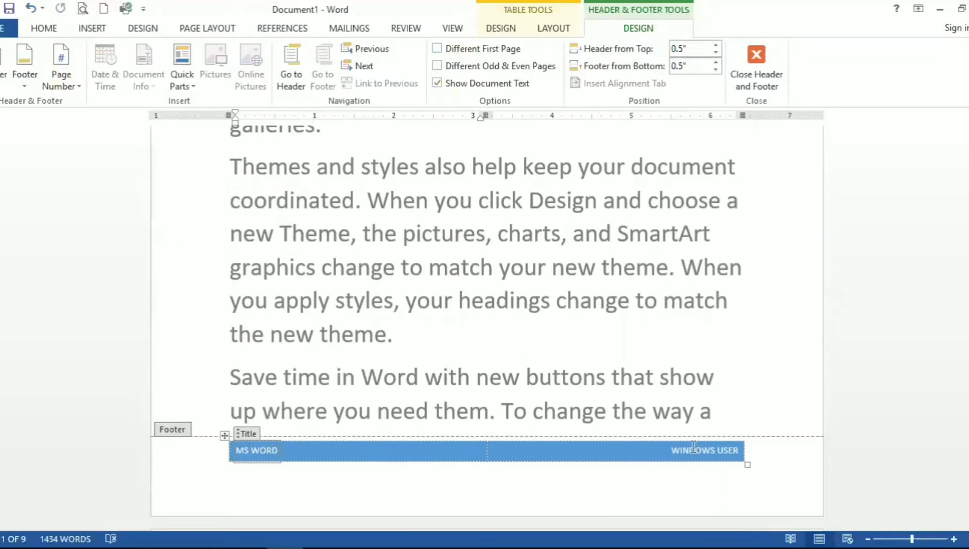
left_click(667, 452)
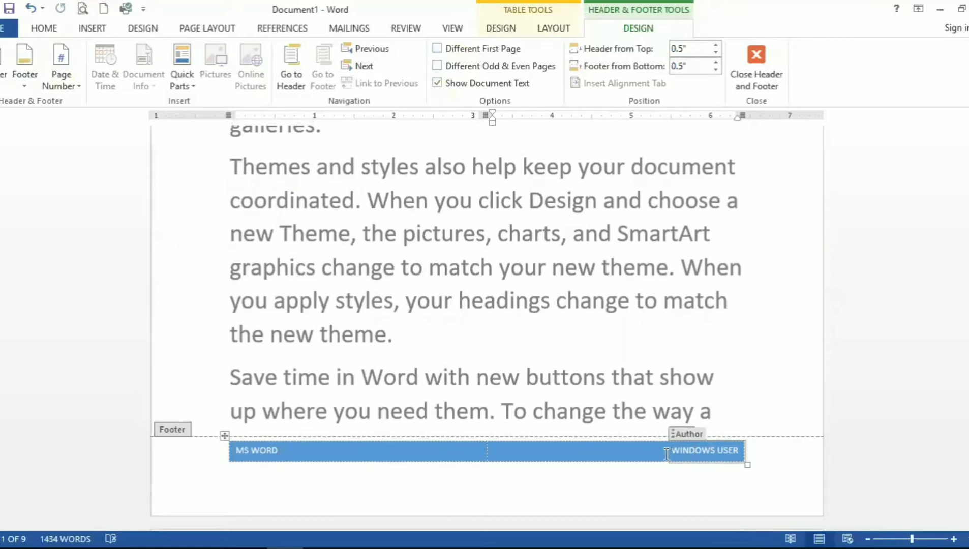
key("Delete")
key("Delete")
key("Delete")
key("Delete")
key("Delete")
key("Delete")
key("Delete")
key("Delete")
key("Delete")
key("Delete")
key("Delete")
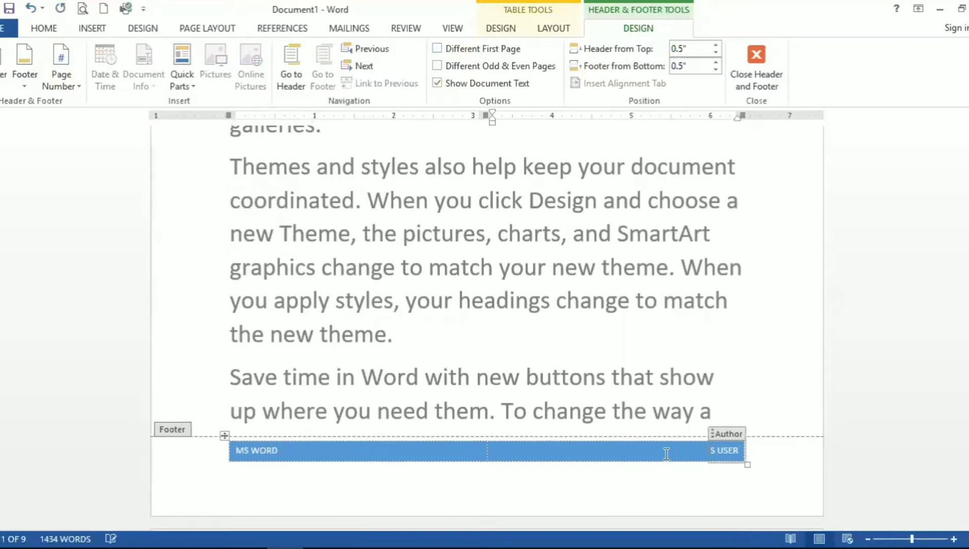
key("Delete")
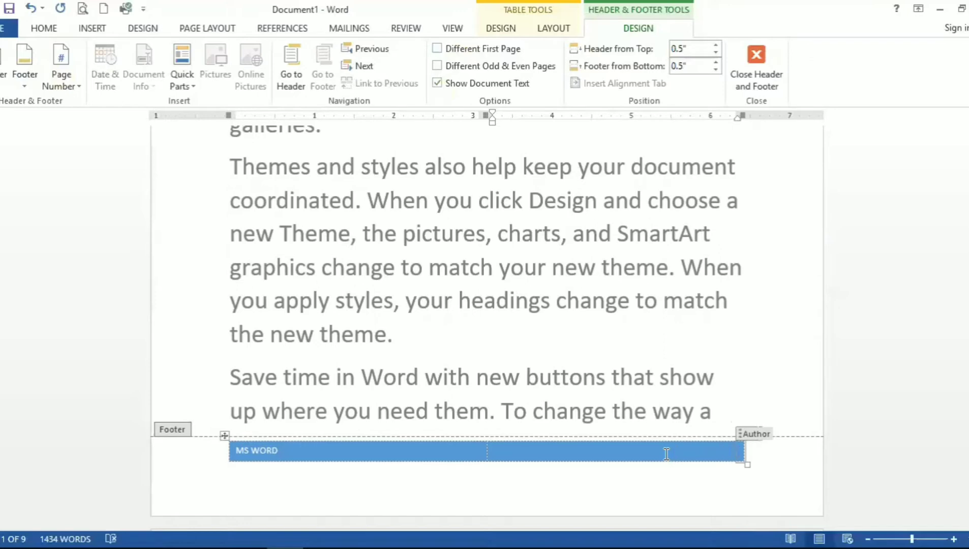
left_click(667, 454)
left_click(666, 454)
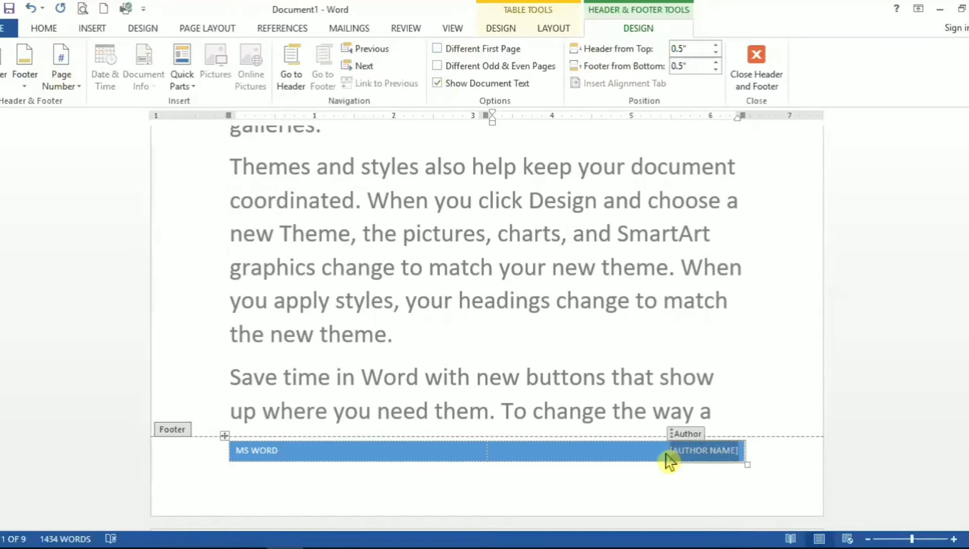
key("Delete")
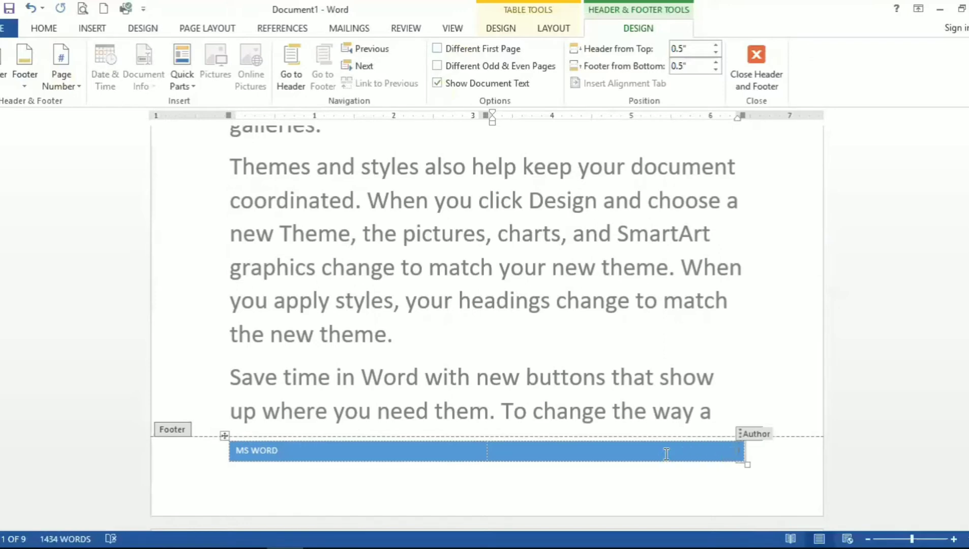
left_click(666, 454)
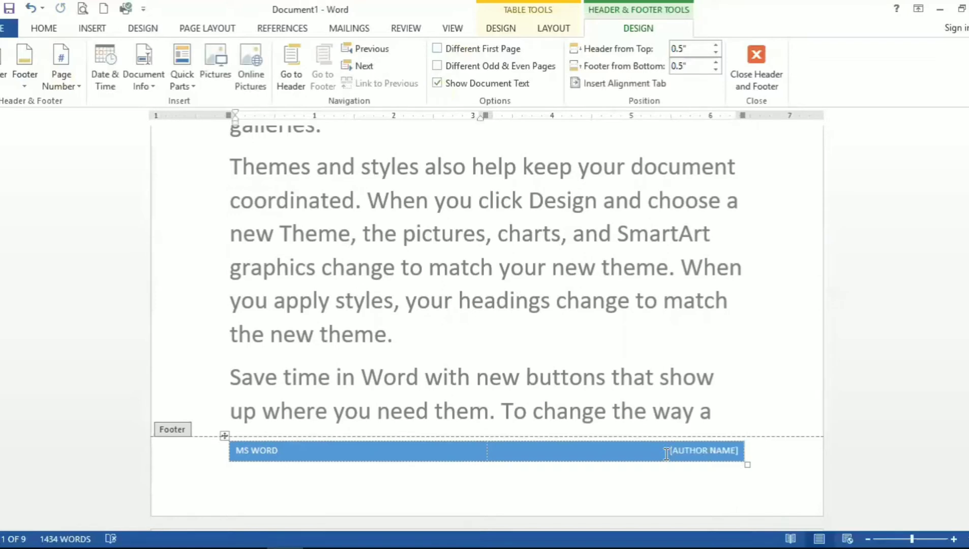
Step: Replace the footer's left-hand text with ONLINE CLASSES
type("M")
key("BackSpace")
key("BackSpace")
key("BackSpace")
type("ONLINE CLASSES")
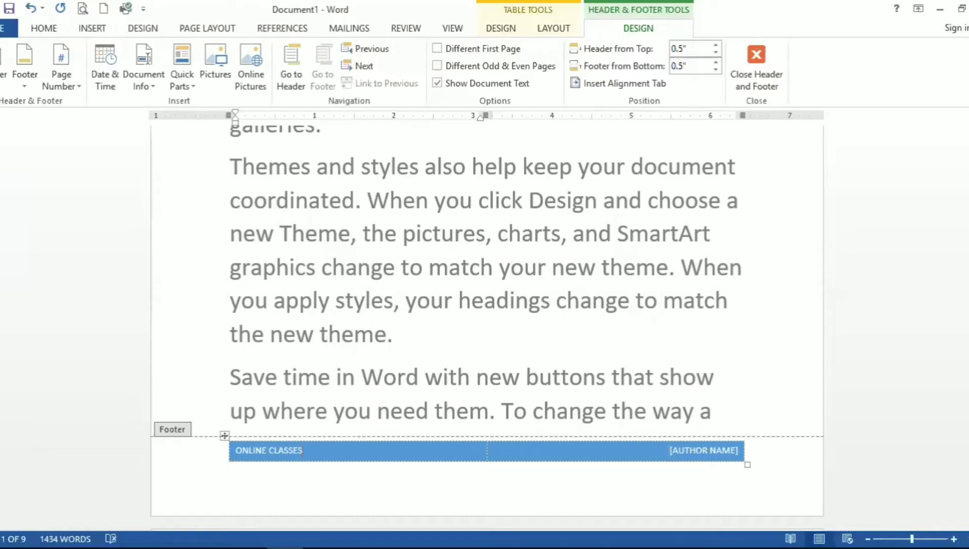
Step: Make the footer text bold and enlarge its font size three times
key("ctrl+a")
key("ctrl+shift+period")
key("ctrl+shift+period")
key("ctrl+shift+period")
key("ctrl+shift+period")
key("ctrl+shift+period")
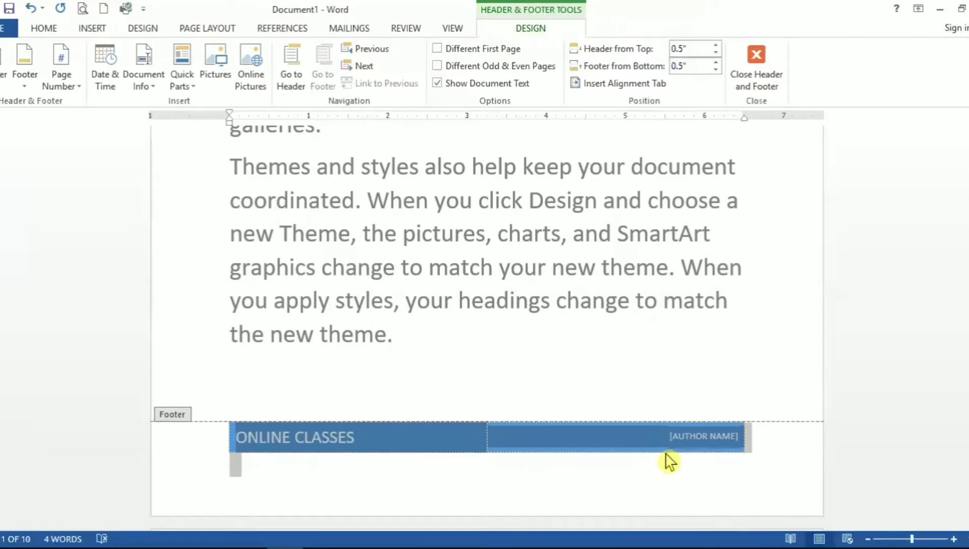
key("ctrl+b")
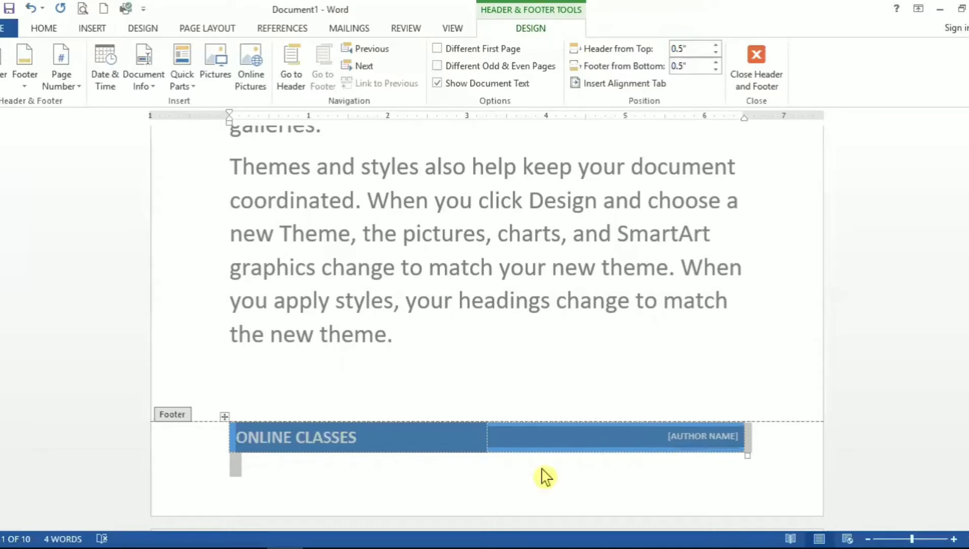
left_click(433, 435)
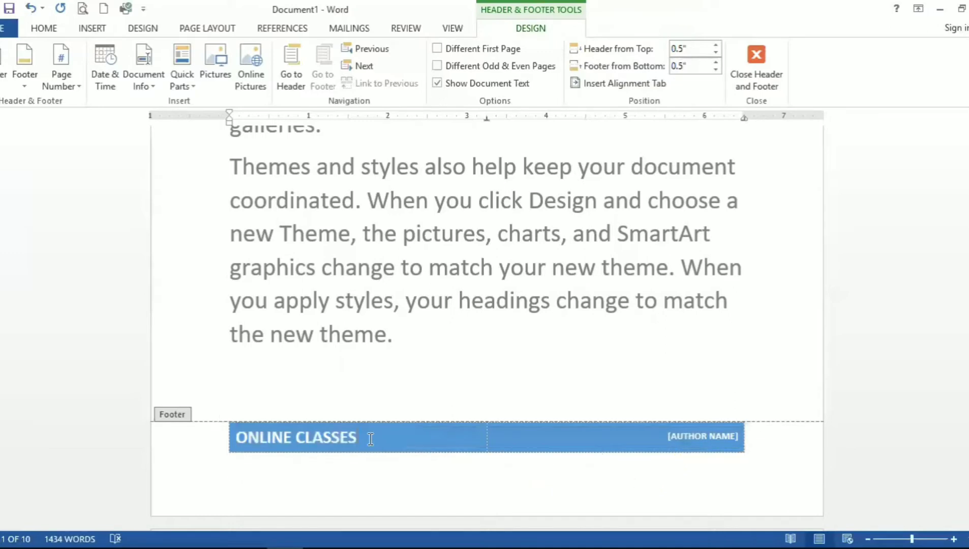
left_click(370, 440)
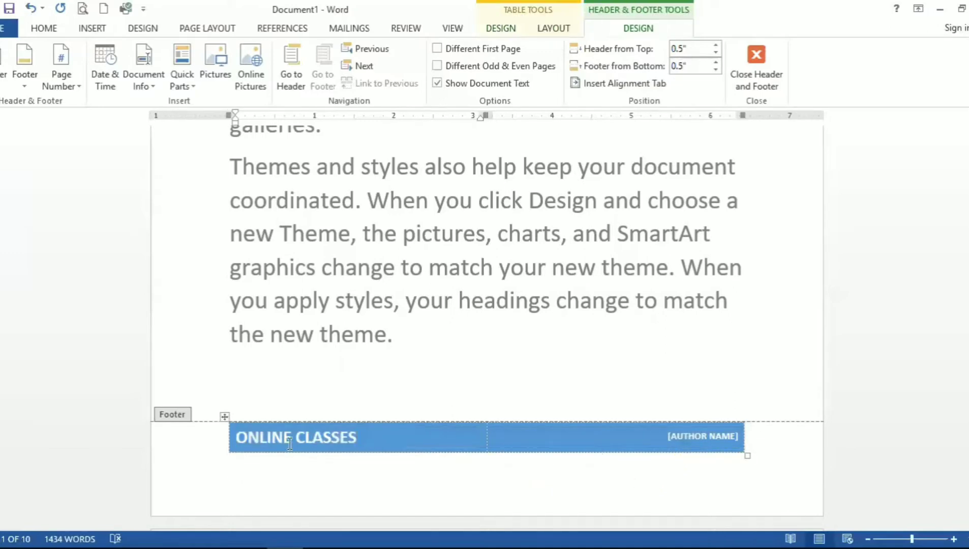
key("ctrl+e")
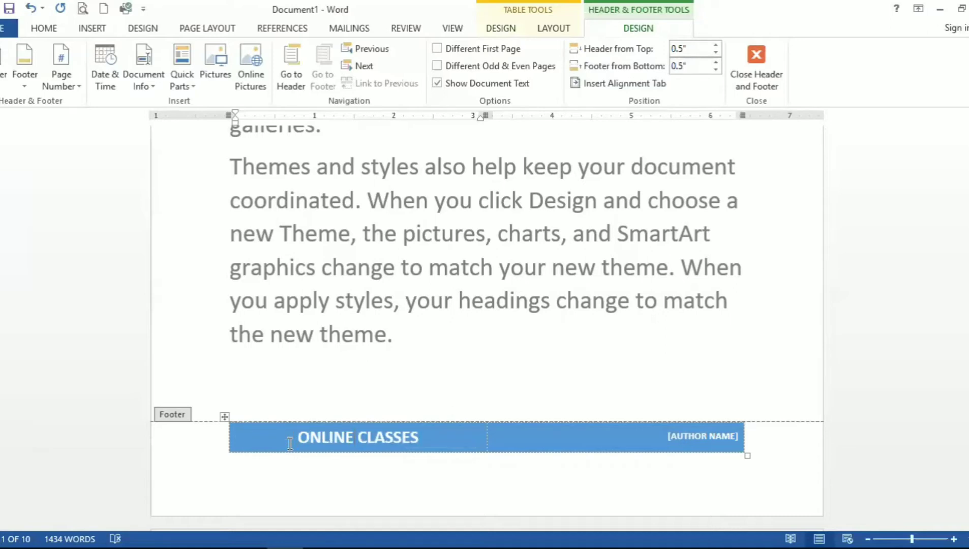
key("ctrl+z")
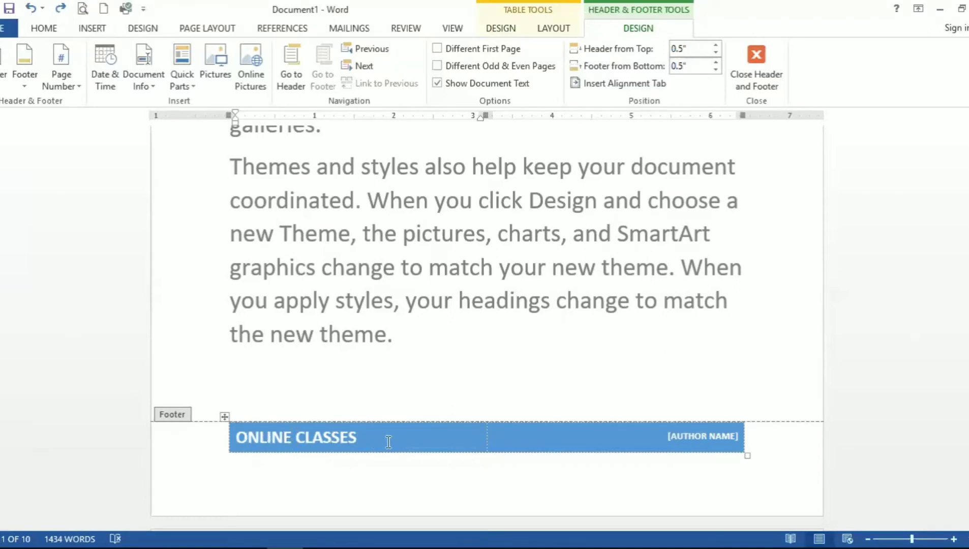
Step: Insert the Integral built-in footer
left_click(25, 85)
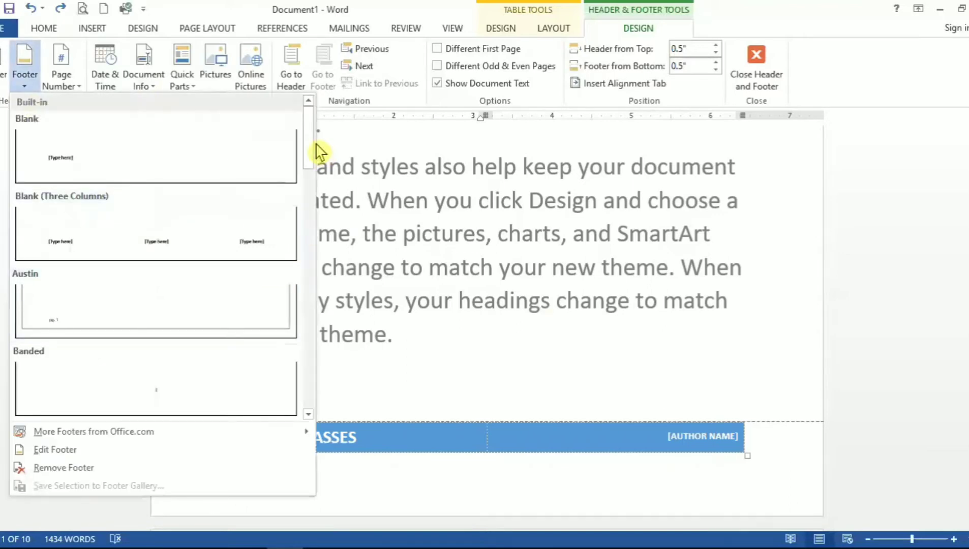
scroll(310, 207, "down", 2)
scroll(314, 214, "down", 5)
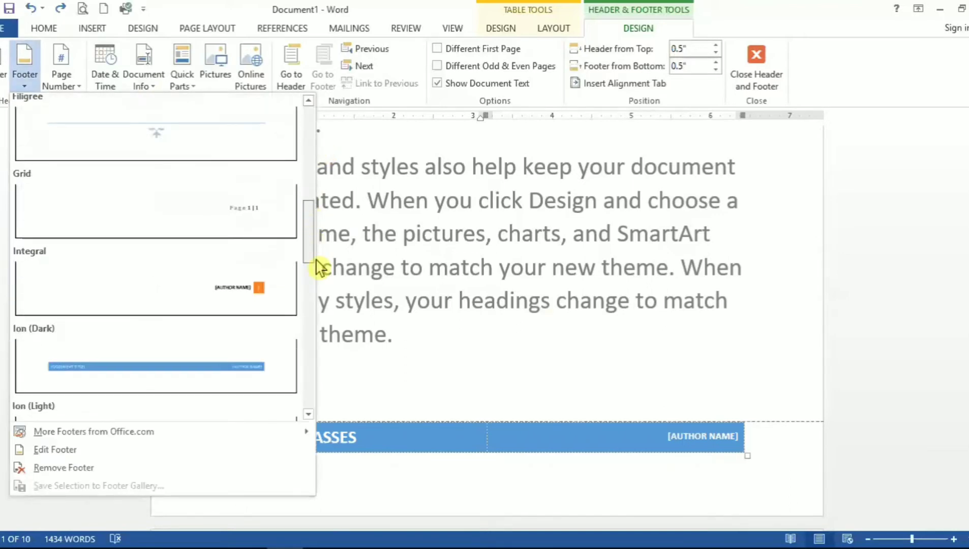
left_click(244, 167)
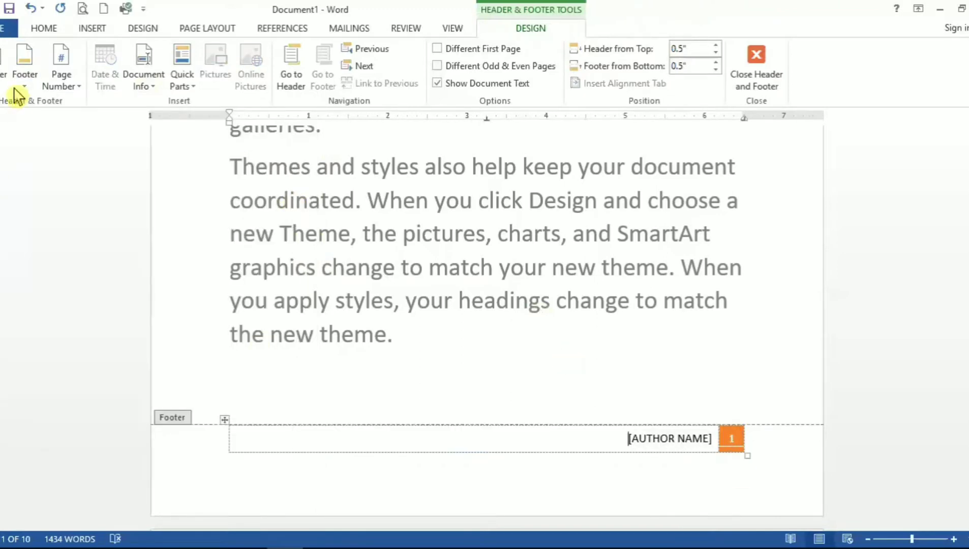
Step: Remove the footer and type SRBPS ONLINE CLASSES in the empty footer
left_click(22, 72)
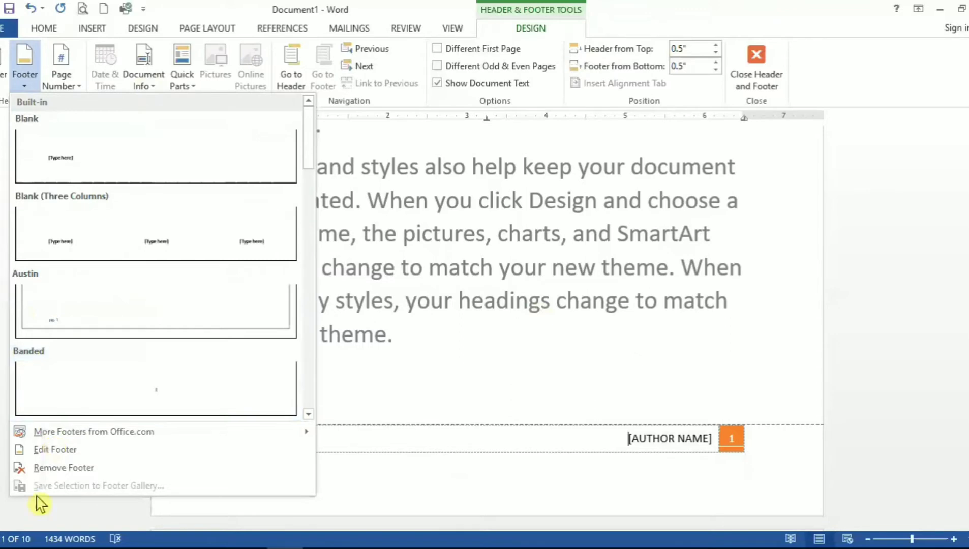
left_click(98, 473)
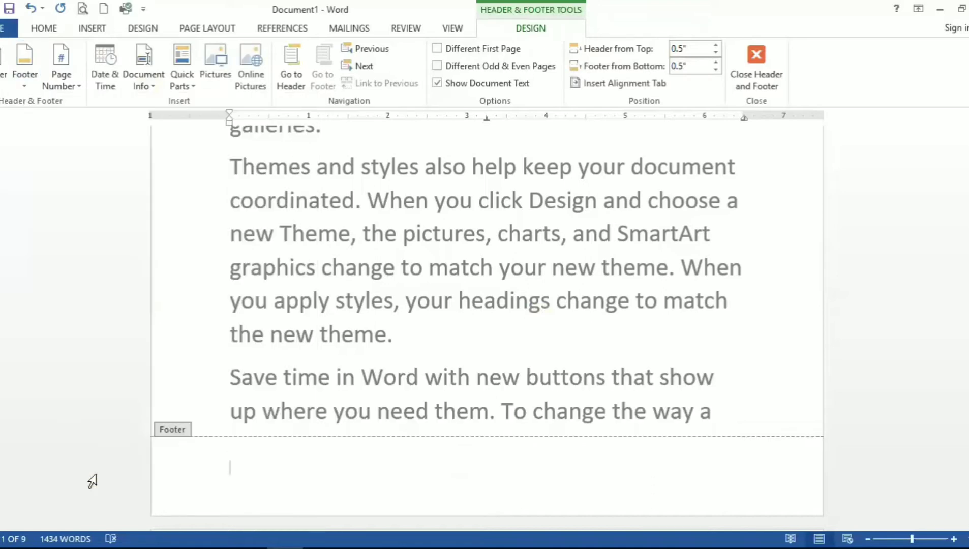
type("SRBPS ONLIN")
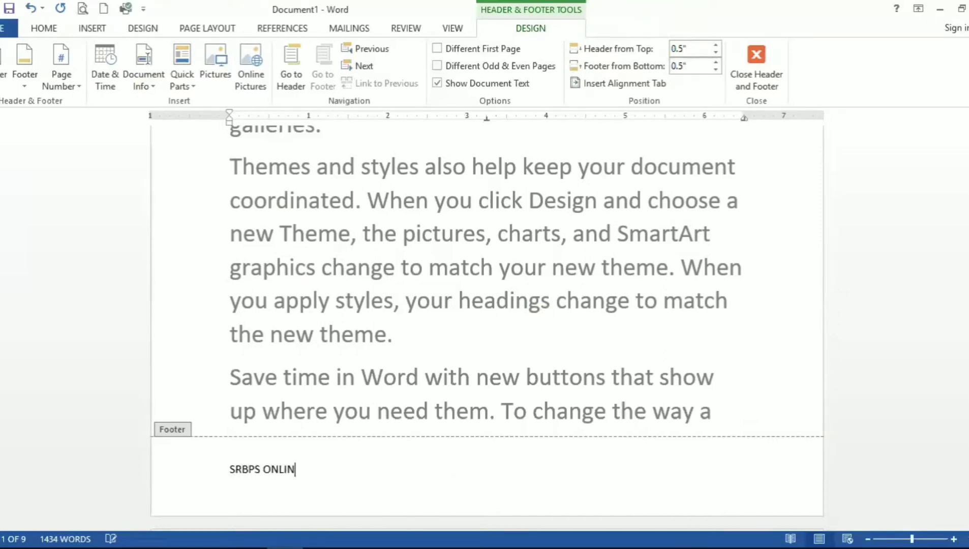
type("E CLASSES")
Step: Color the footer text SRBPS ONLINE CLASSES orange
left_click(227, 470)
left_click_drag(228, 469, 392, 470)
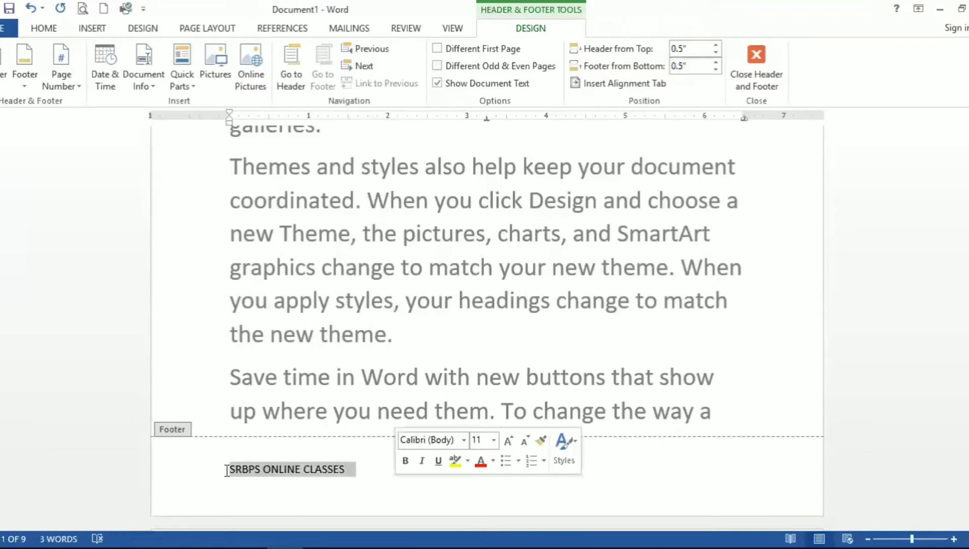
left_click(50, 28)
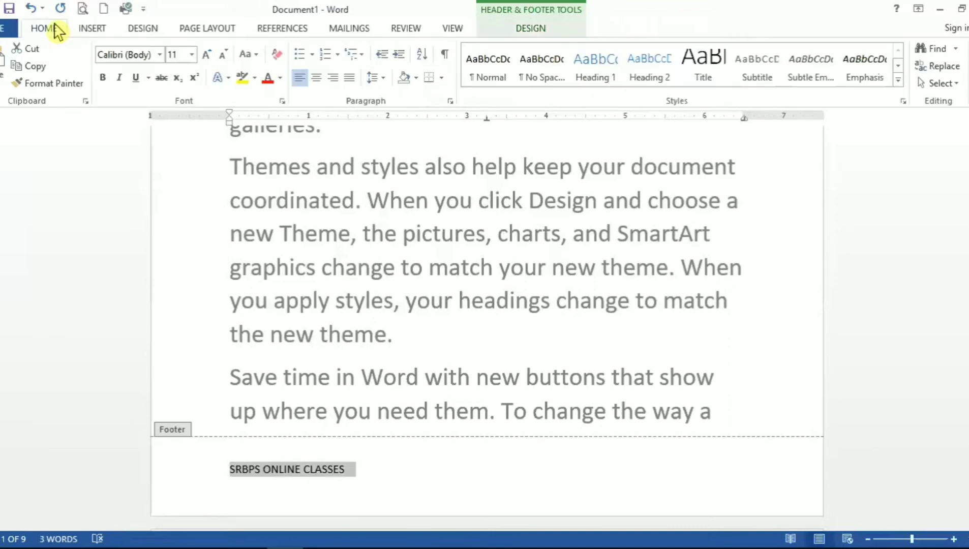
left_click(280, 77)
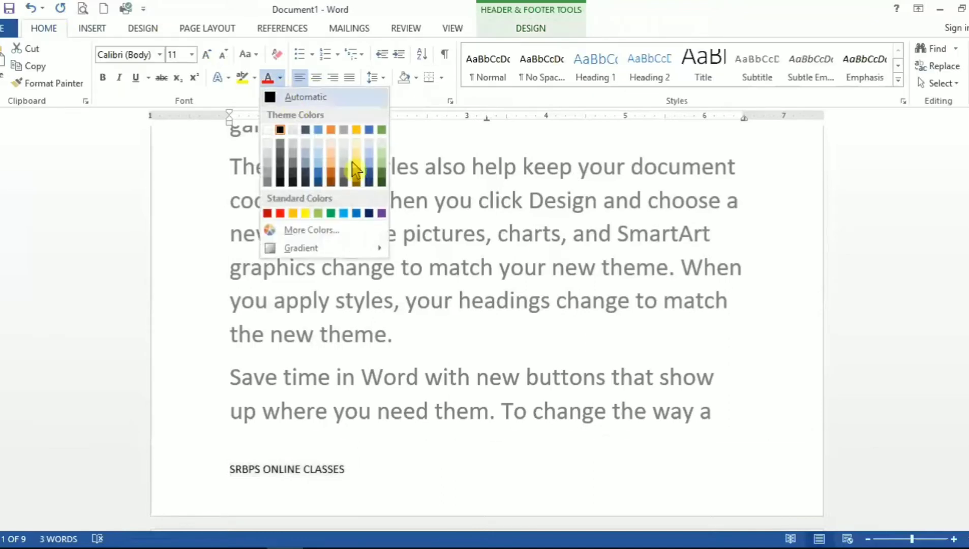
left_click(332, 183)
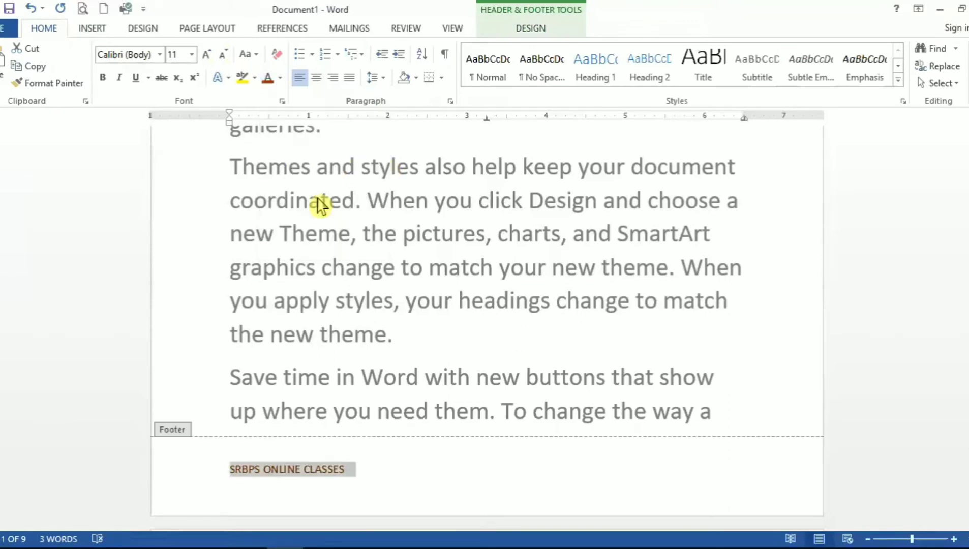
Step: Enlarge the footer text to 16 pt and center it
left_click(207, 55)
left_click(207, 55)
left_click(207, 55)
left_click(320, 80)
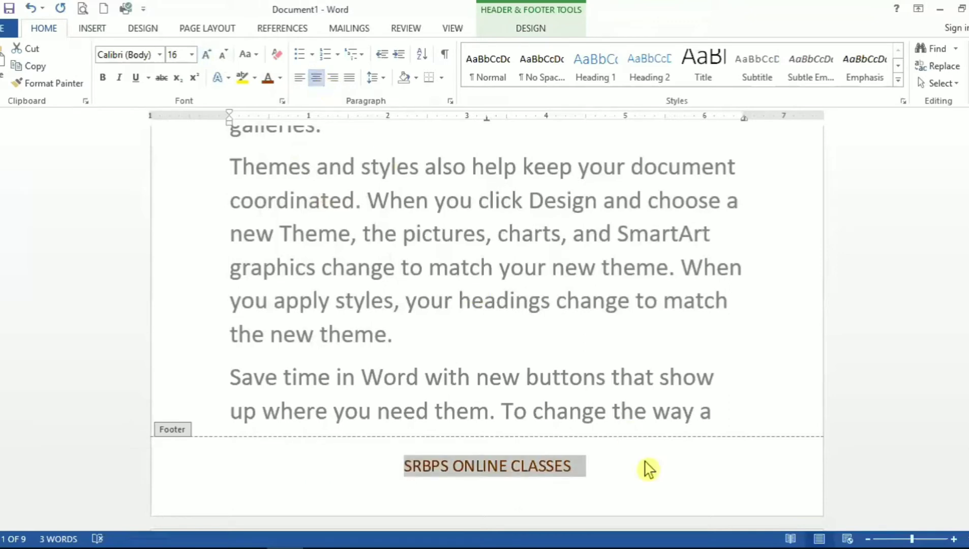
left_click(677, 463)
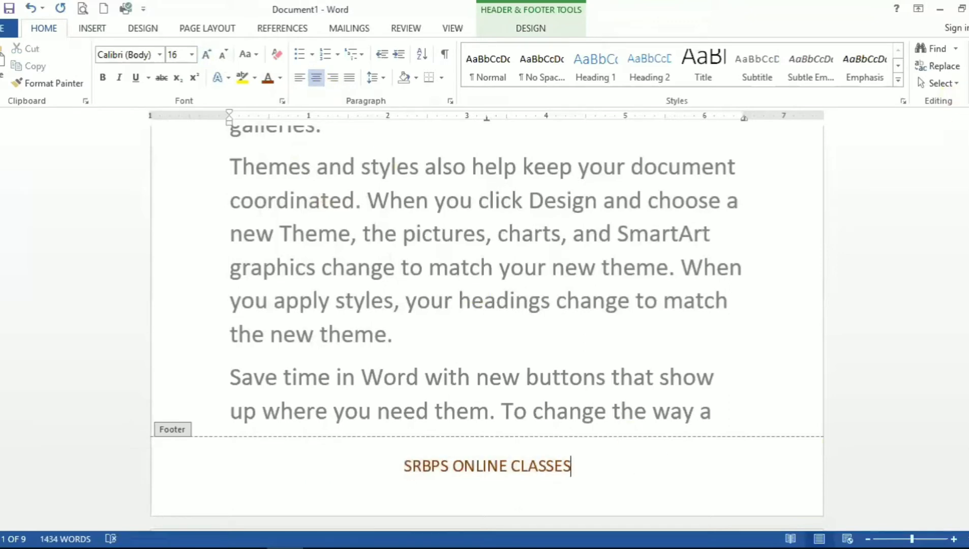
Step: Replace the header with the built-in even-page design featuring a blue corner triangle
left_click_drag(968, 153, 968, 275)
left_click(557, 211)
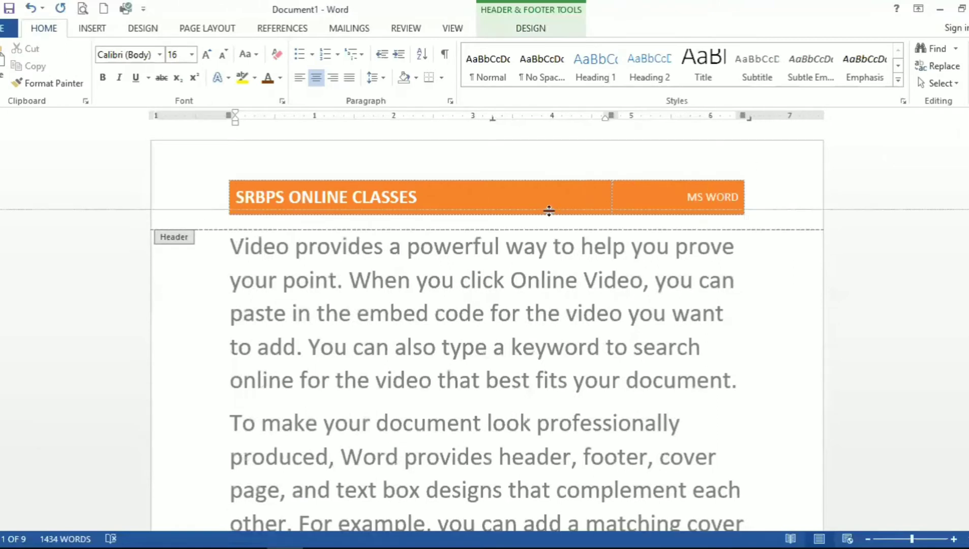
scroll(549, 211, "down", 3)
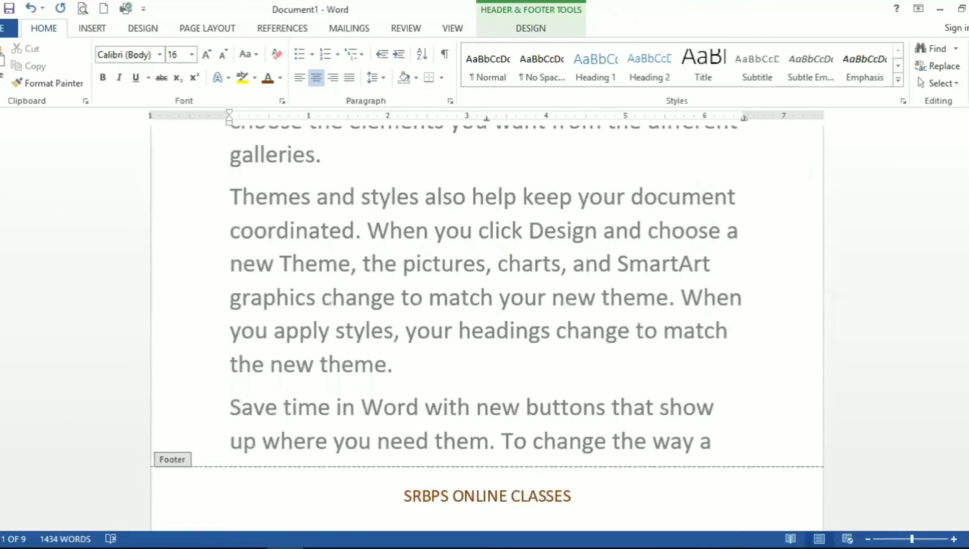
left_click_drag(968, 178, 968, 158)
scroll(778, 204, "up", 1)
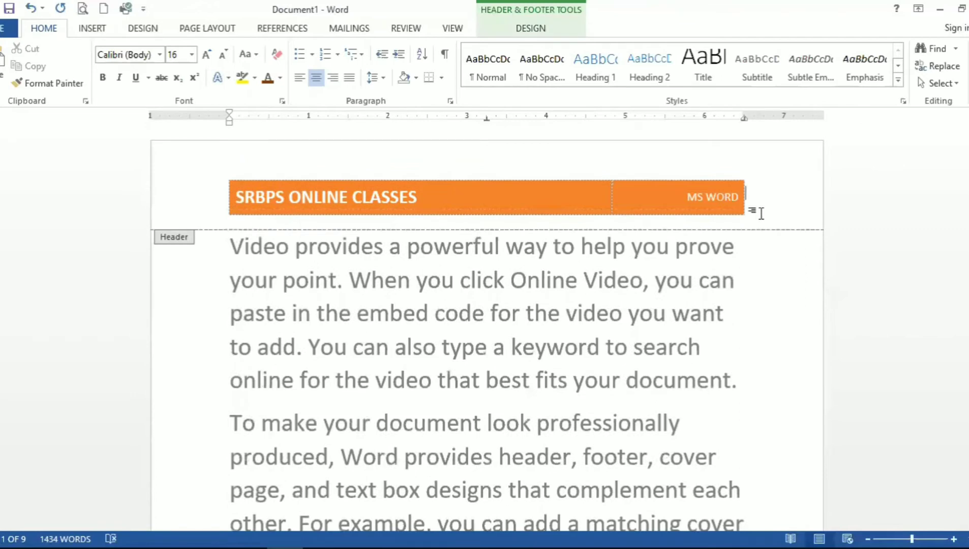
left_click(762, 214)
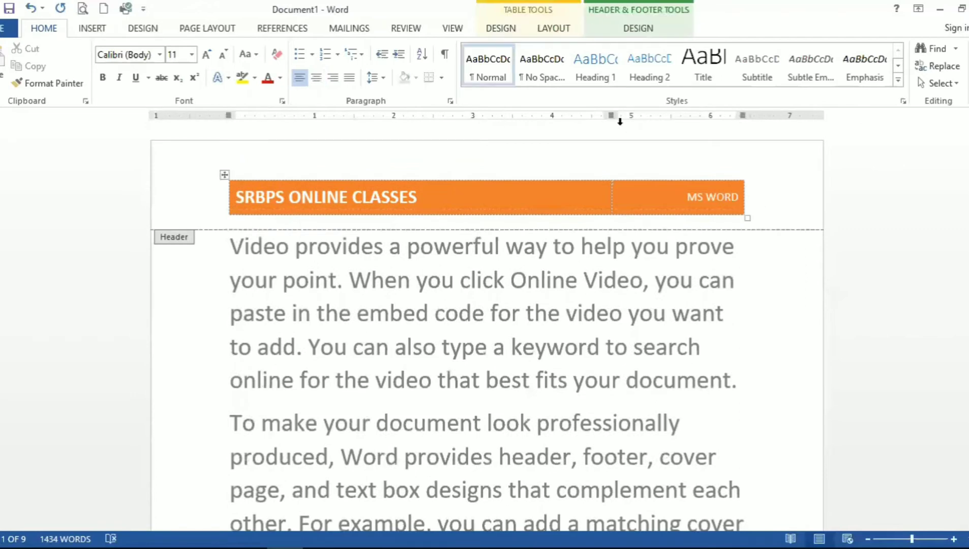
left_click(649, 31)
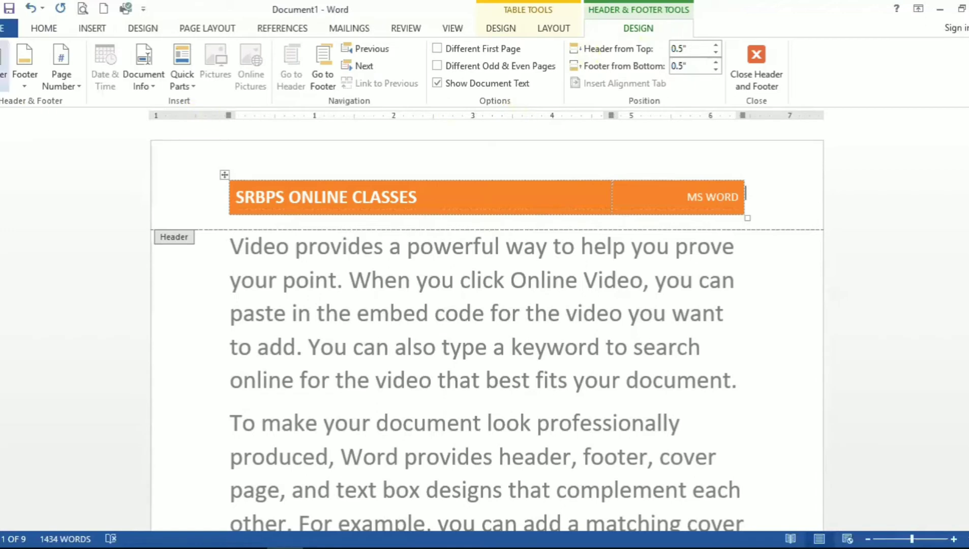
left_click(5, 66)
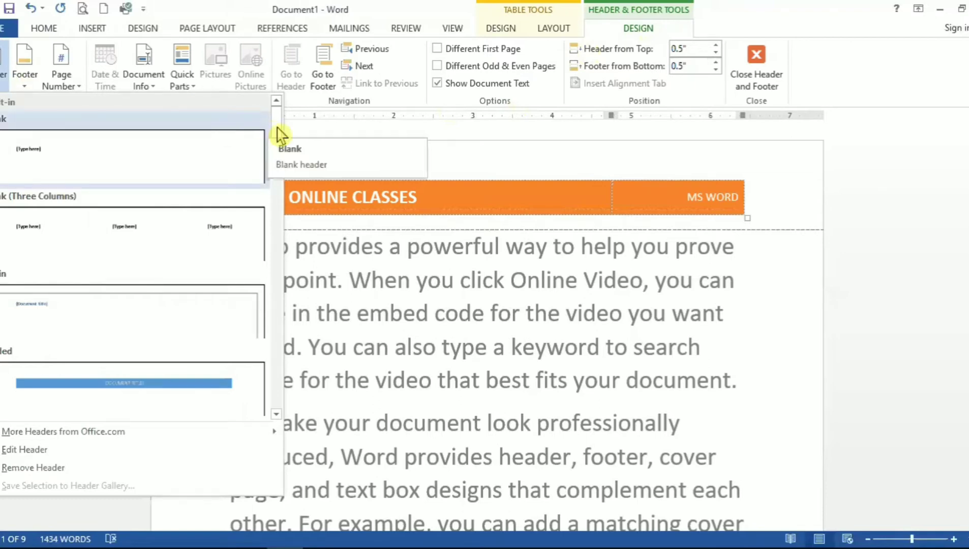
left_click_drag(277, 156, 277, 201)
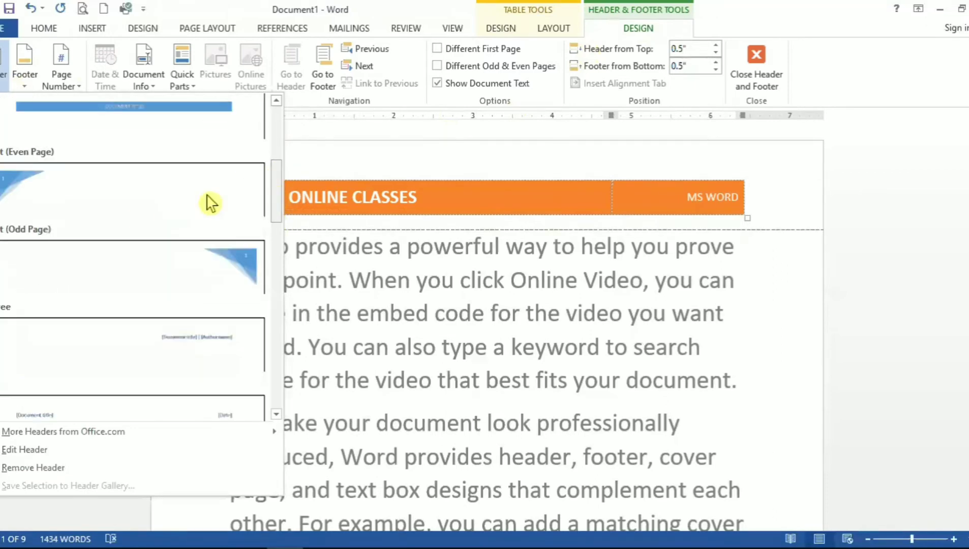
left_click(131, 213)
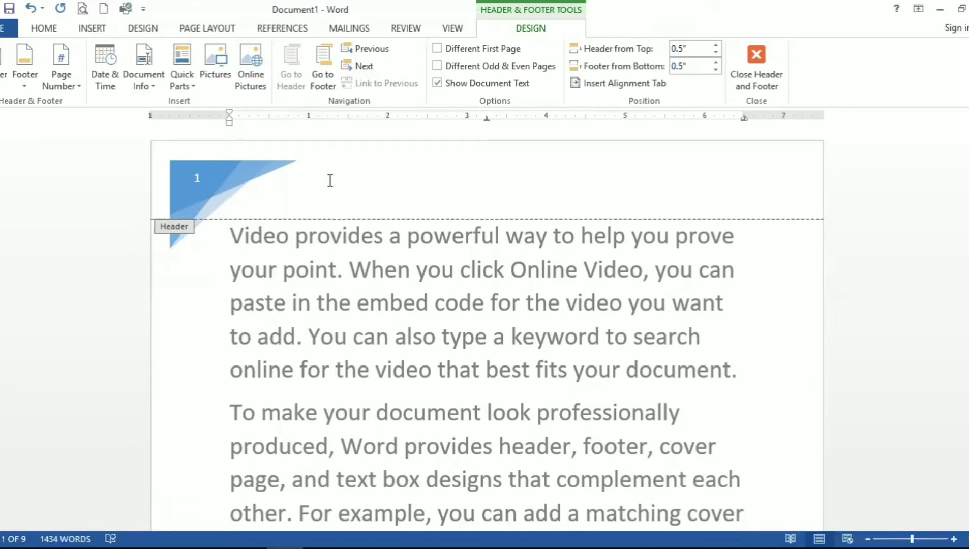
Step: Close the header and footer view to preview the page
left_click(752, 91)
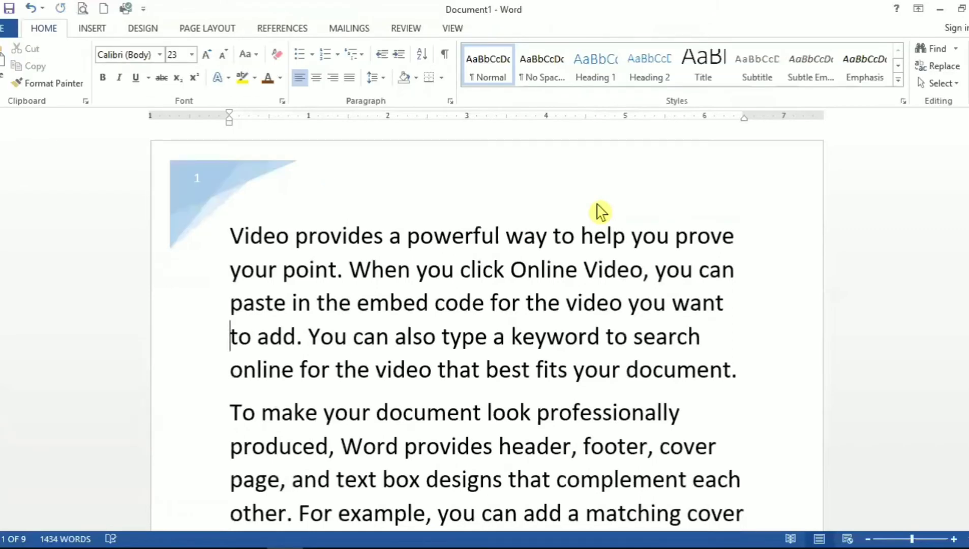
left_click(446, 189)
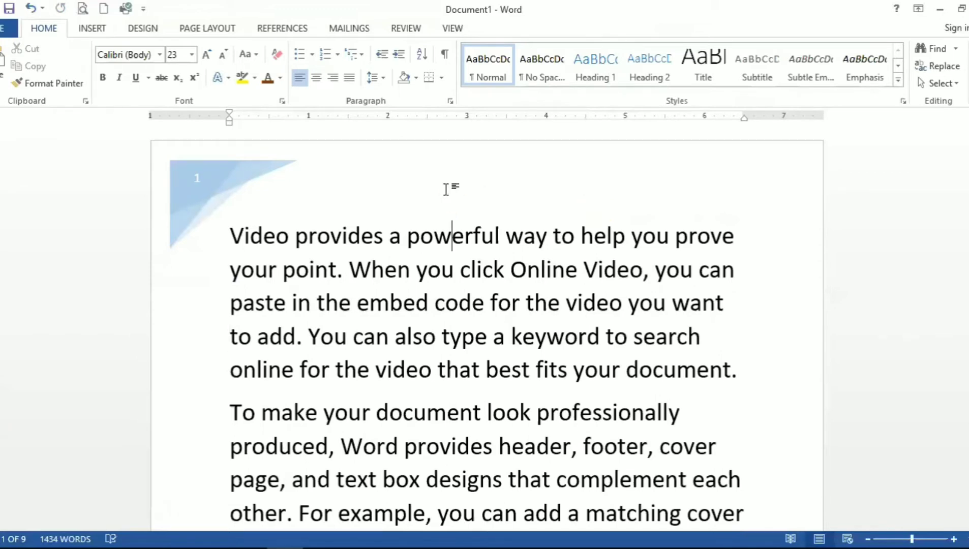
double_click(446, 189)
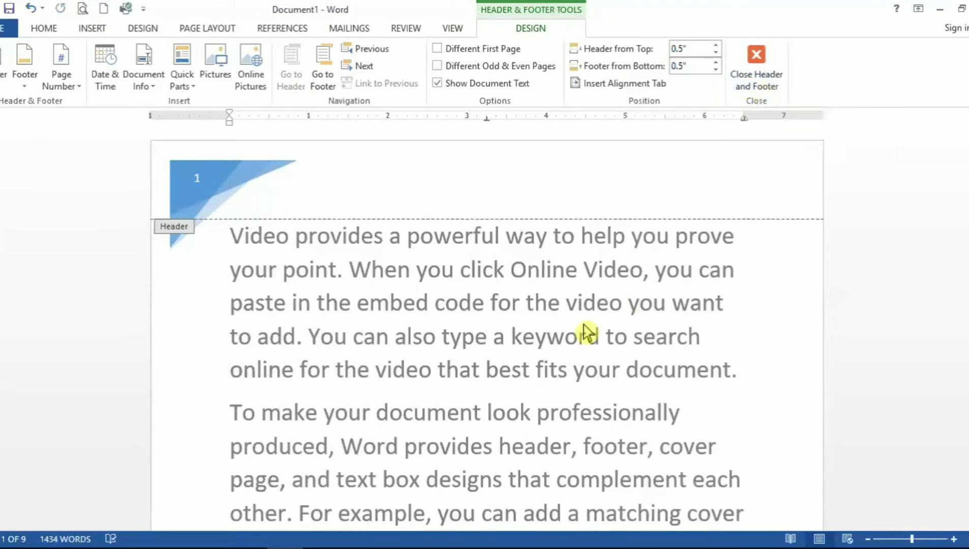
double_click(504, 398)
triple_click(503, 399)
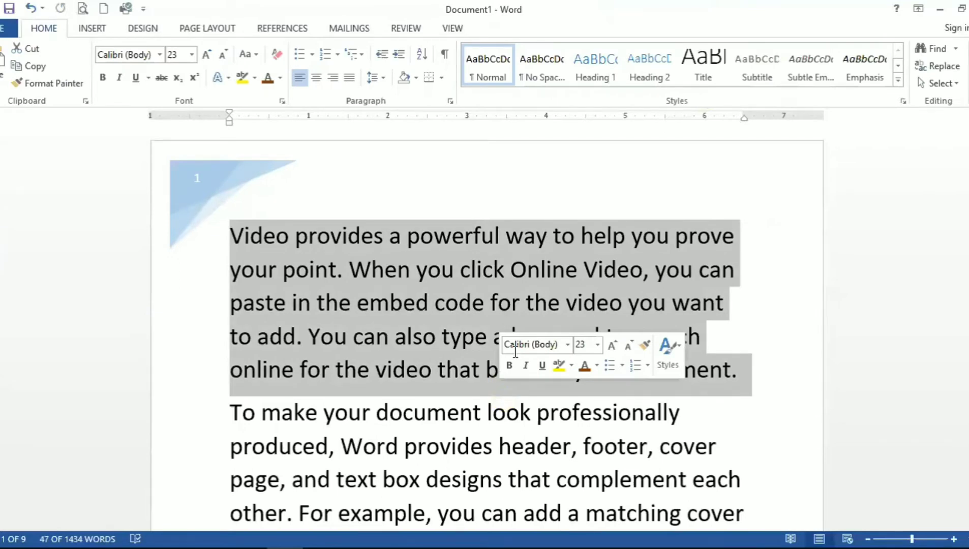
left_click(311, 197)
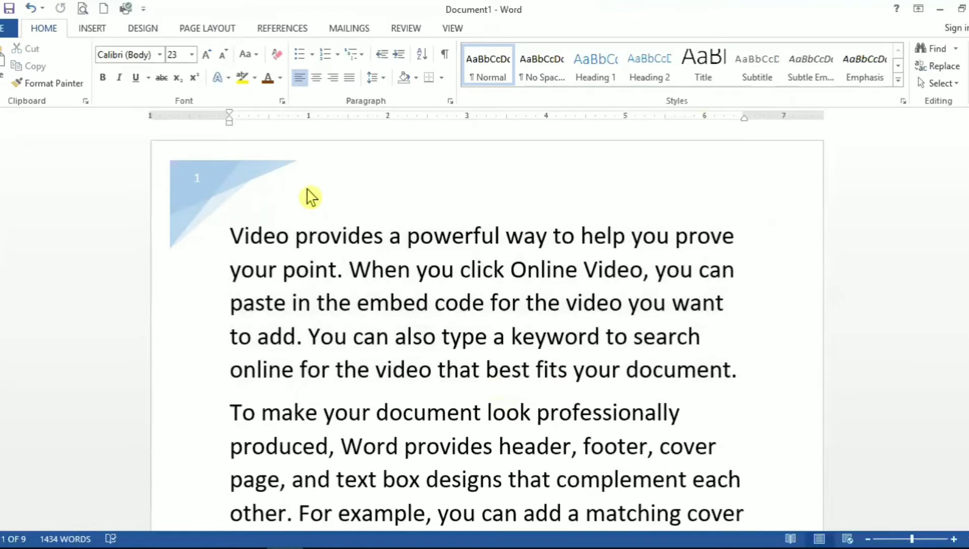
Step: Insert the Accent Bar 1 page number at the top of the page
double_click(264, 168)
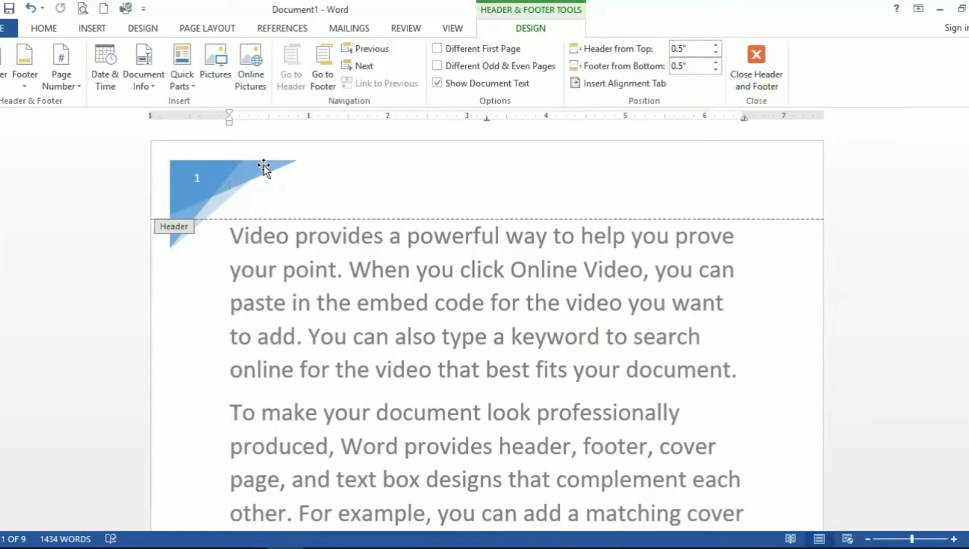
left_click(71, 91)
mouse_move(86, 107)
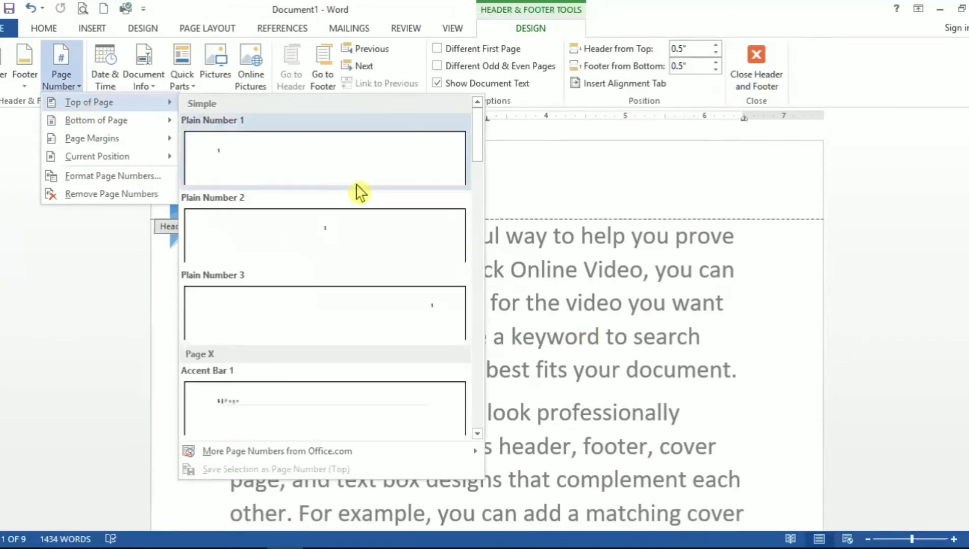
left_click(315, 408)
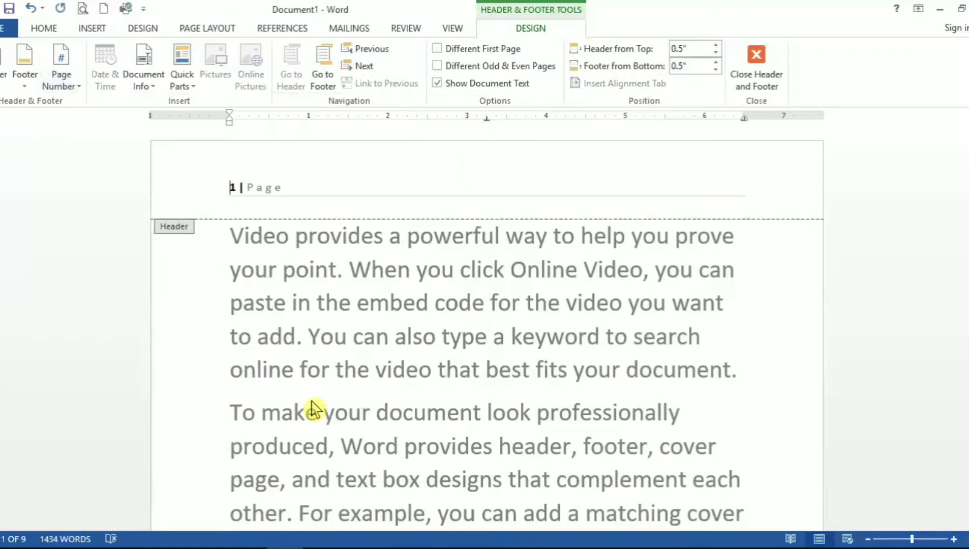
left_click(77, 85)
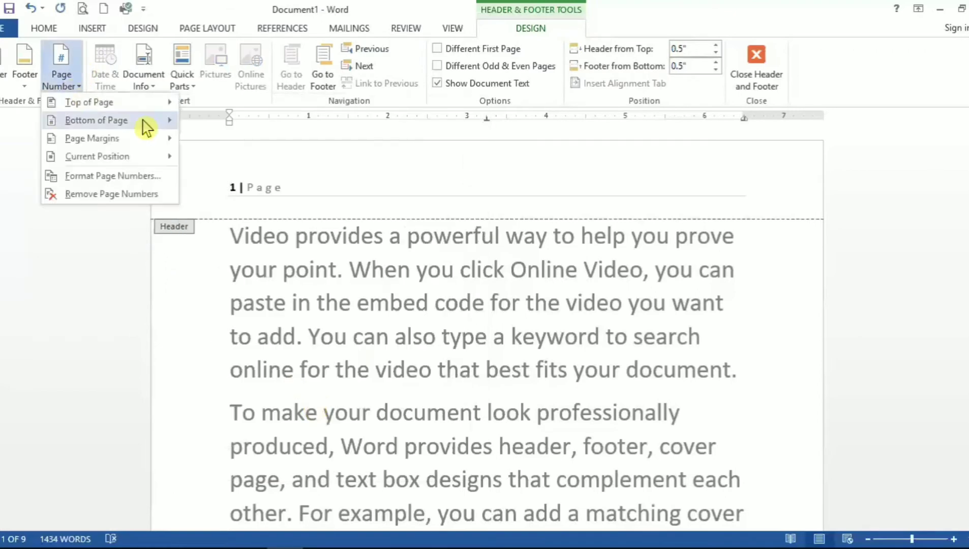
left_click(716, 219)
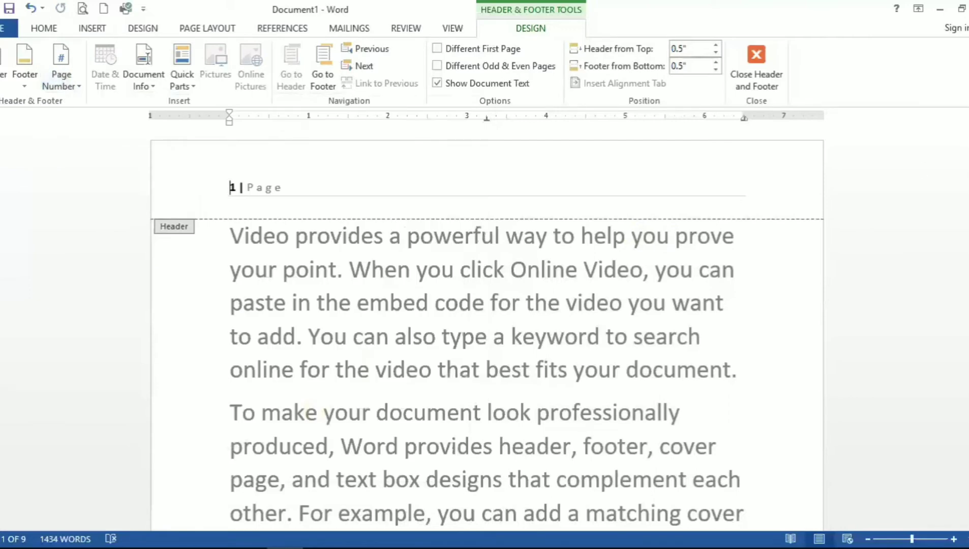
left_click_drag(967, 137, 968, 203)
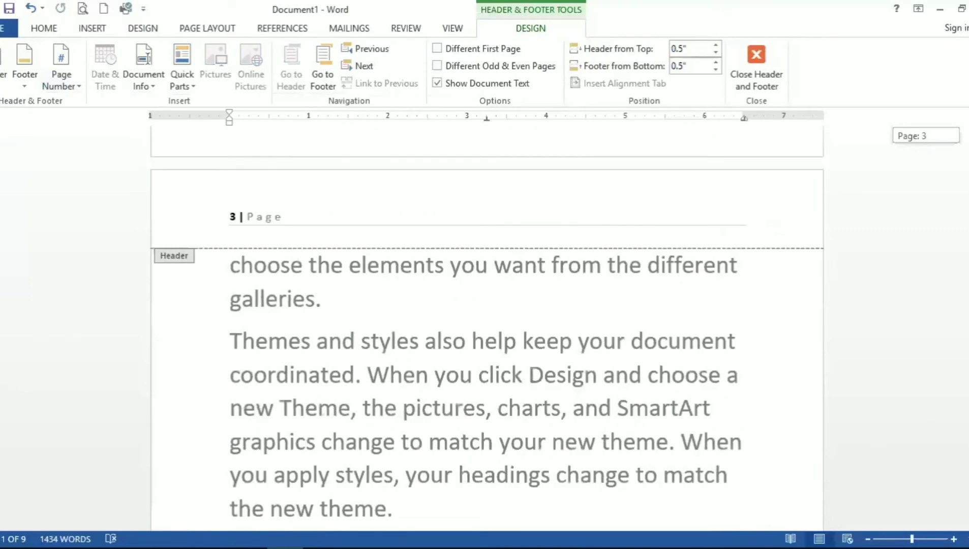
left_click_drag(967, 203, 968, 131)
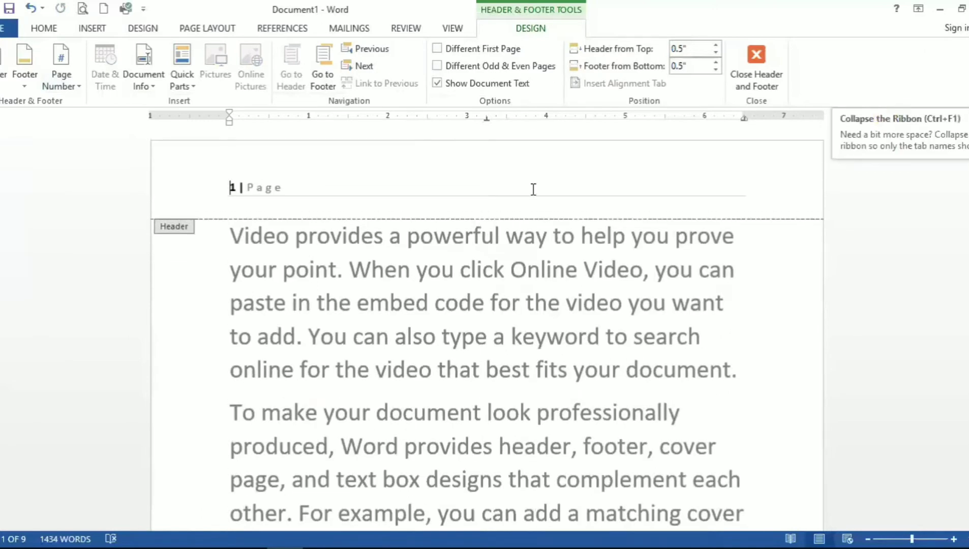
Step: Insert the Brackets 2 page number at the bottom of the page and undo the insertion
left_click(62, 82)
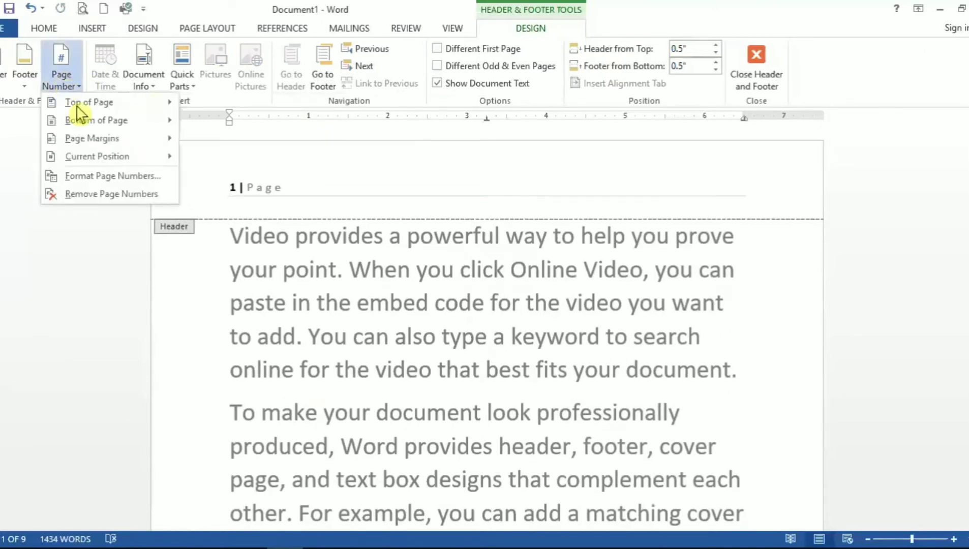
mouse_move(95, 124)
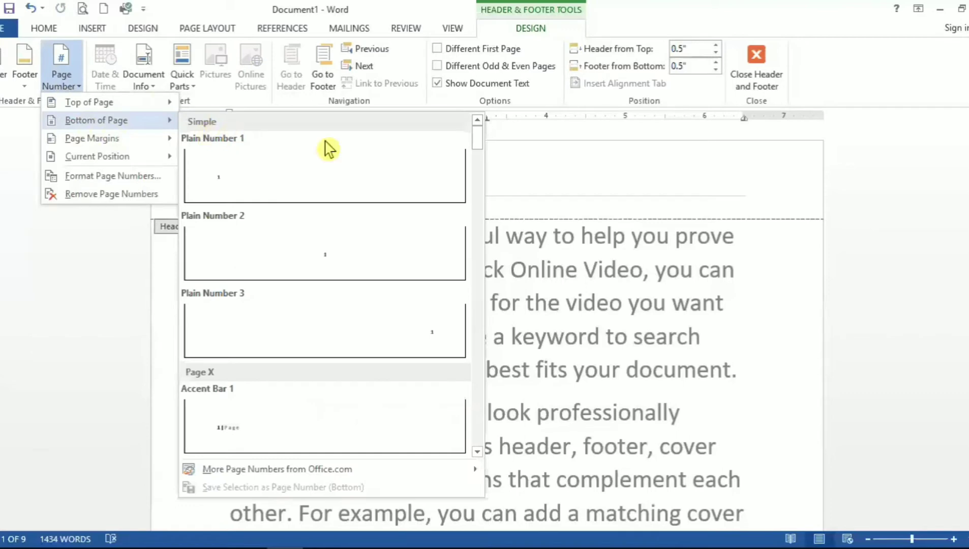
left_click_drag(480, 143, 476, 212)
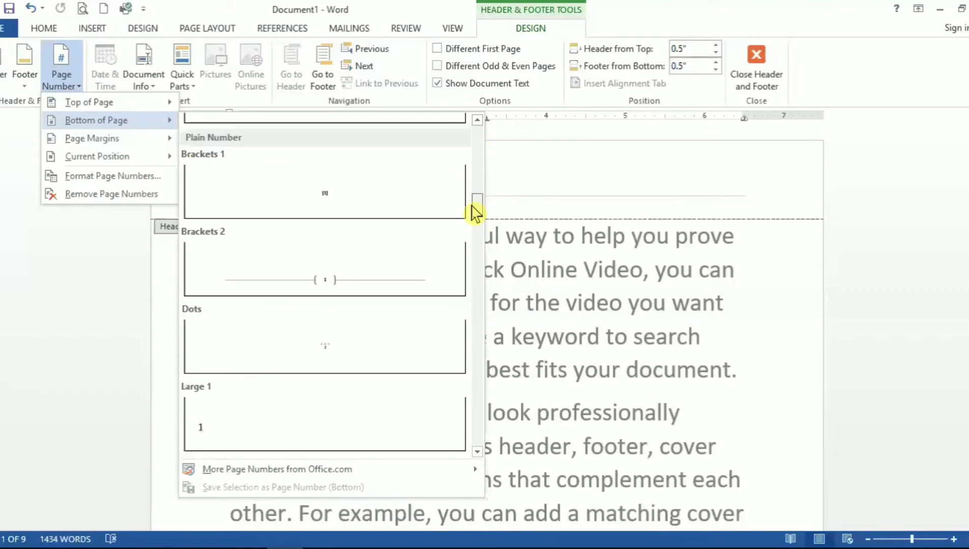
left_click(336, 266)
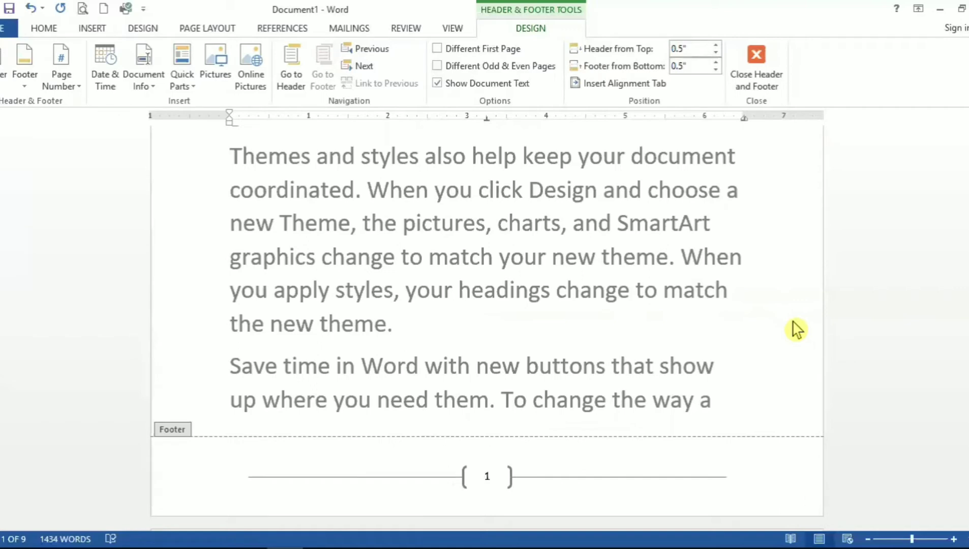
key("ctrl+z")
key("ctrl+z")
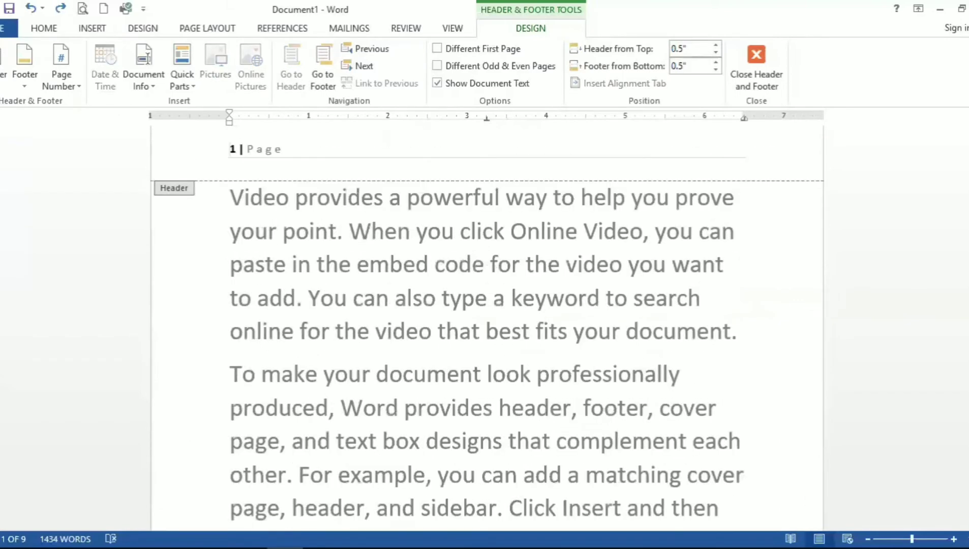
Step: Left-align the SRBPS ONLINE CLASSES footer text
left_click_drag(967, 130, 967, 165)
scroll(654, 324, "up", 3)
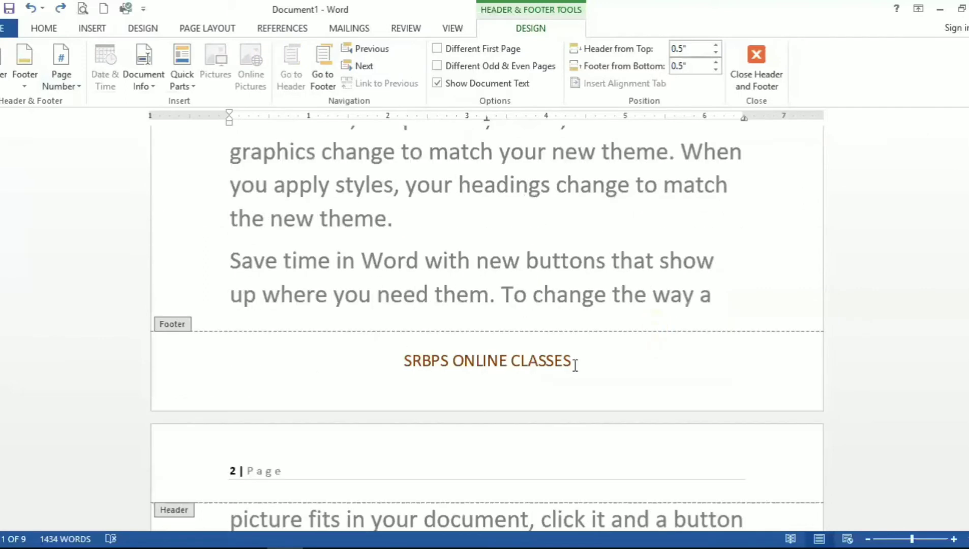
left_click(575, 365)
key("ctrl+l")
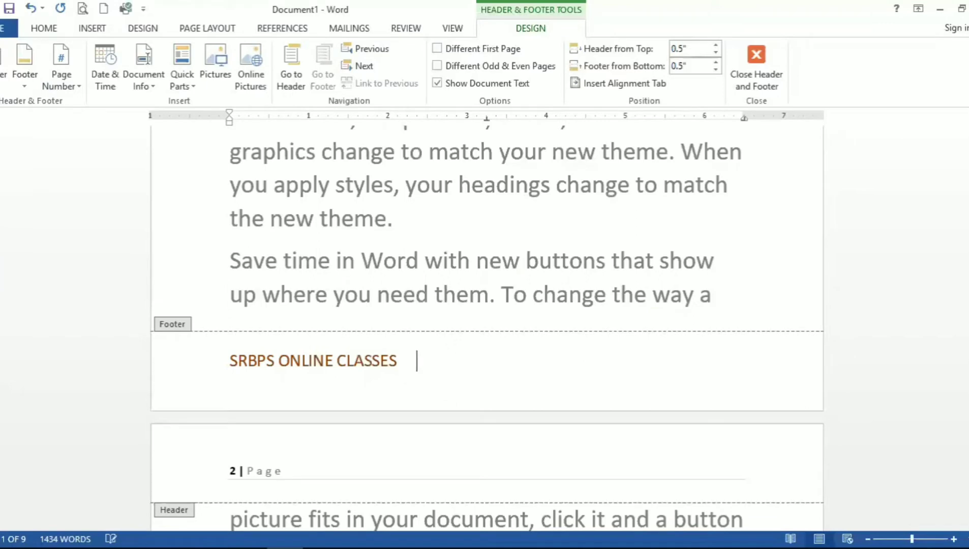
Step: Insert the Mosaic page number shape at the current position after the footer text
left_click(61, 76)
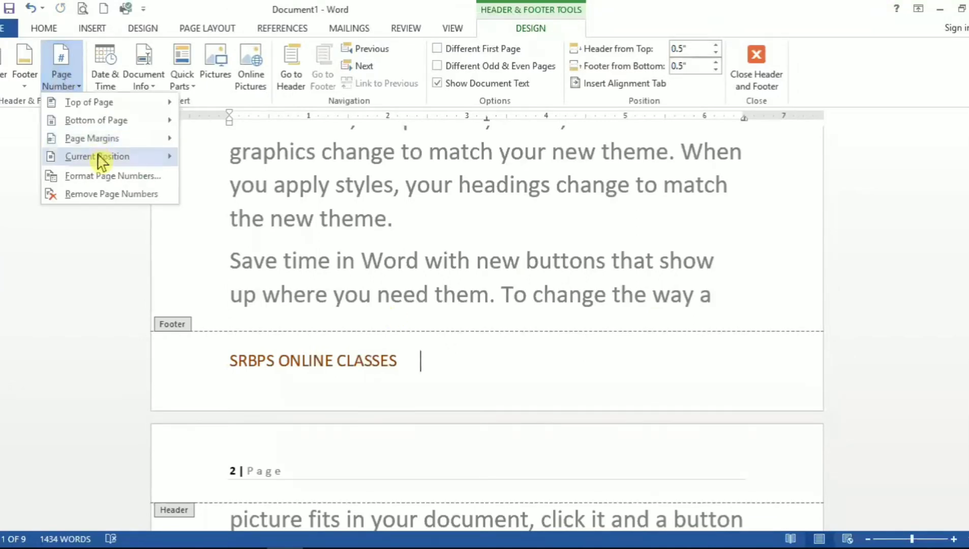
mouse_move(100, 157)
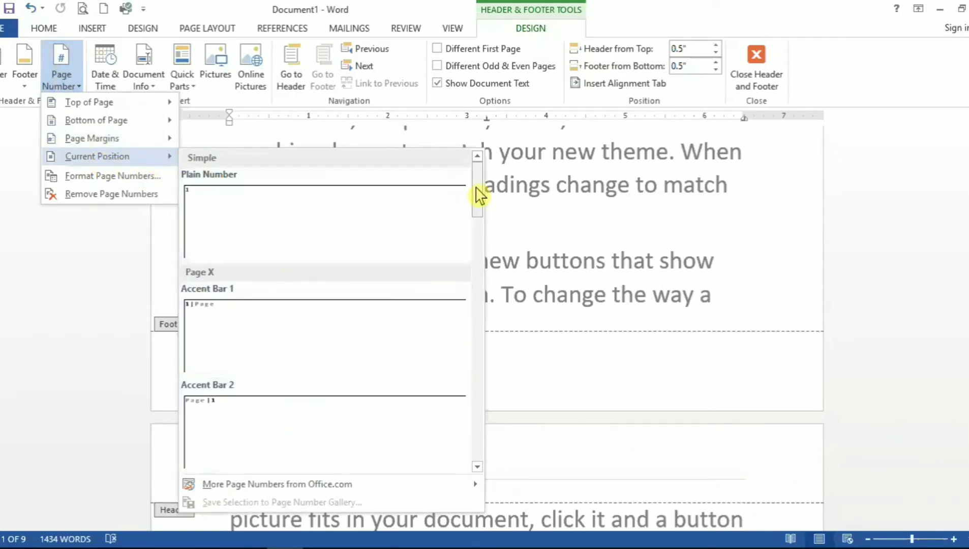
left_click_drag(480, 197, 496, 451)
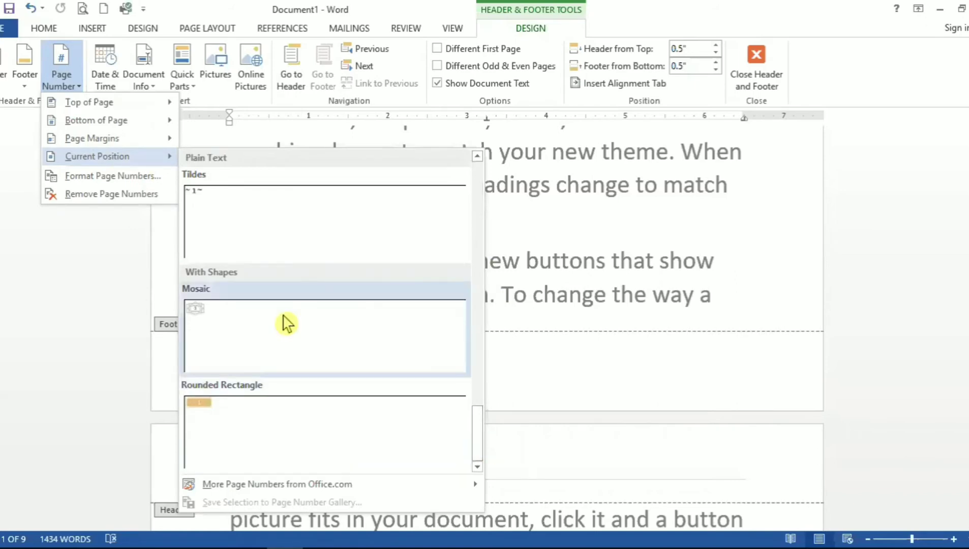
left_click(358, 376)
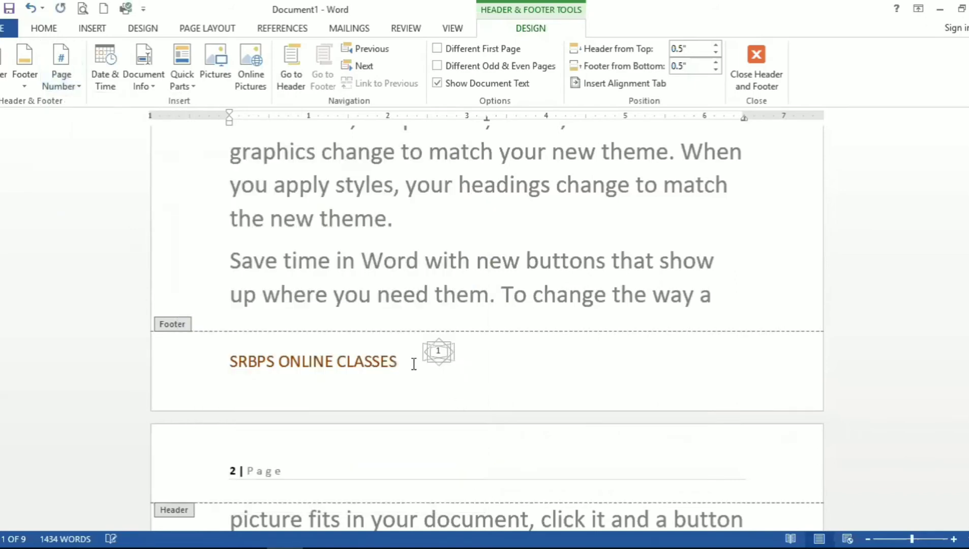
left_click(439, 349)
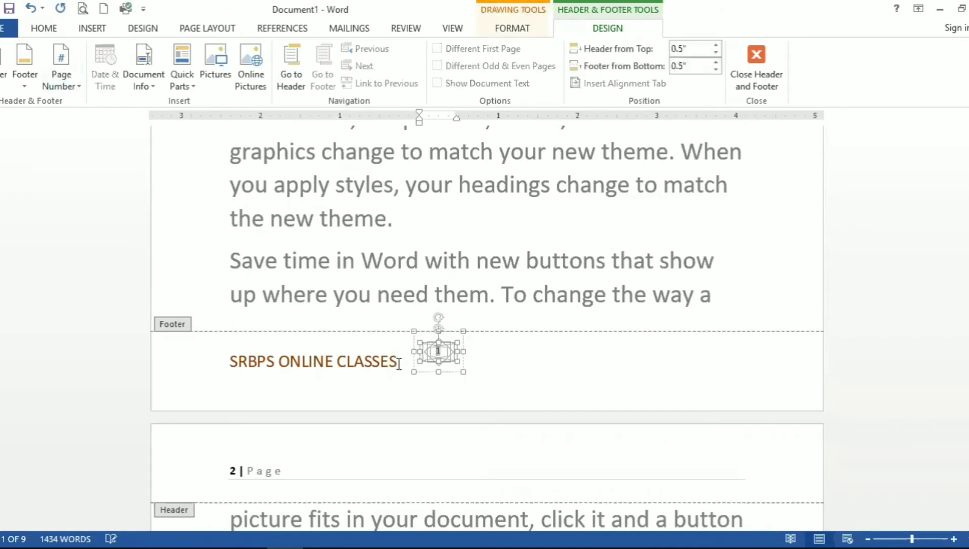
left_click(688, 371)
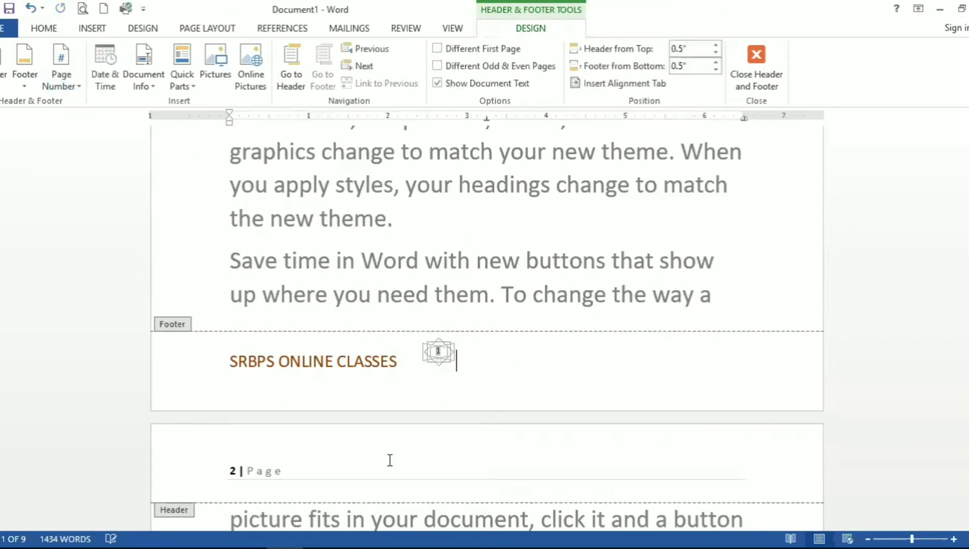
left_click(440, 353)
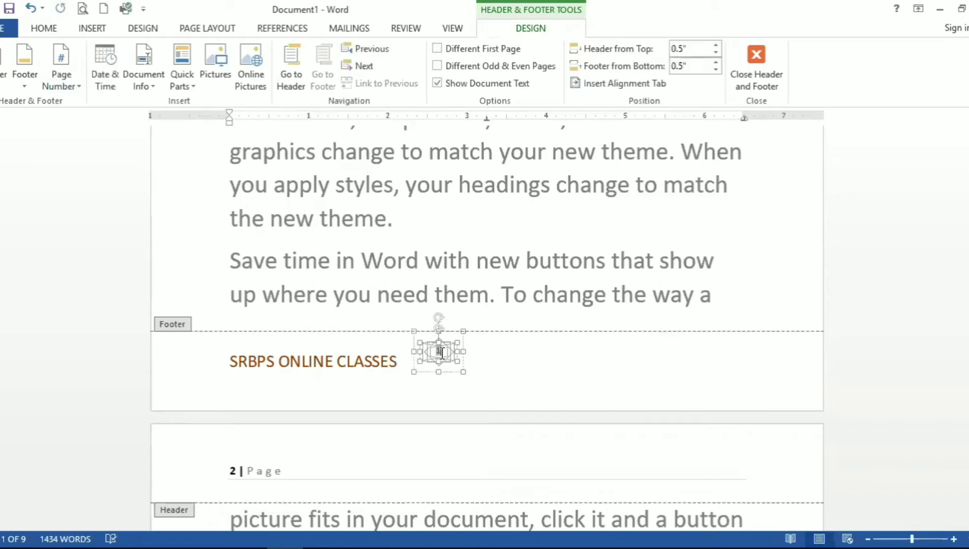
Step: Apply Accent Bar 2 inside the shape, then delete the Mosaic page number shape from the footer
left_click(76, 90)
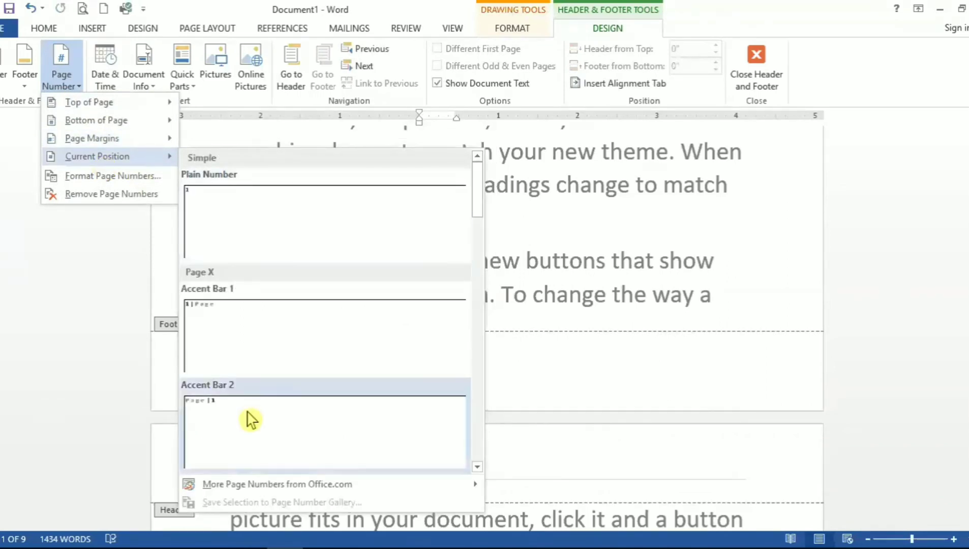
left_click(251, 420)
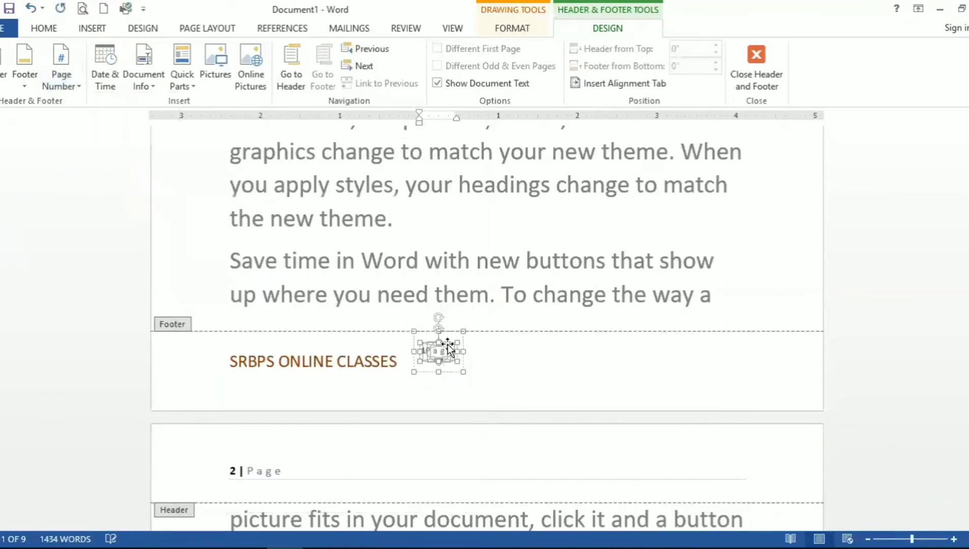
left_click(432, 321)
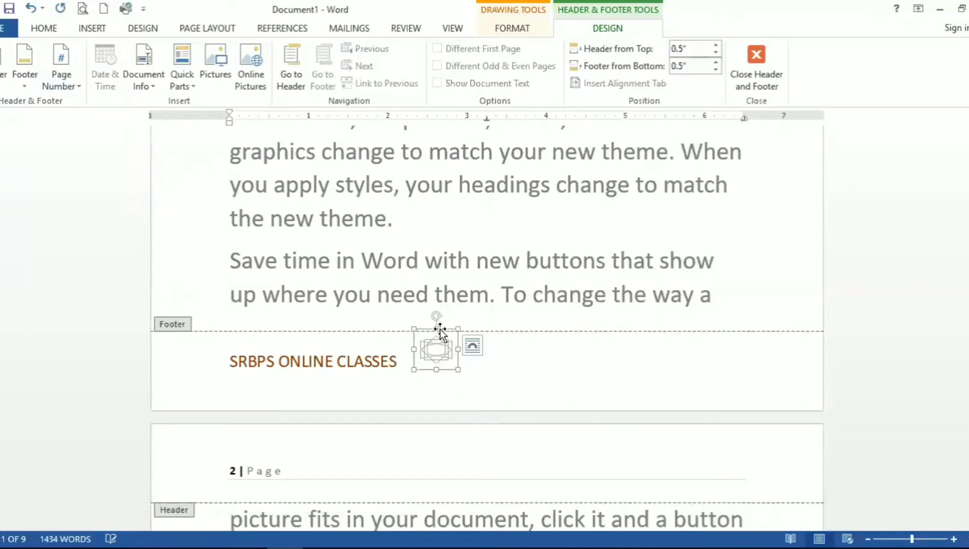
key("Delete")
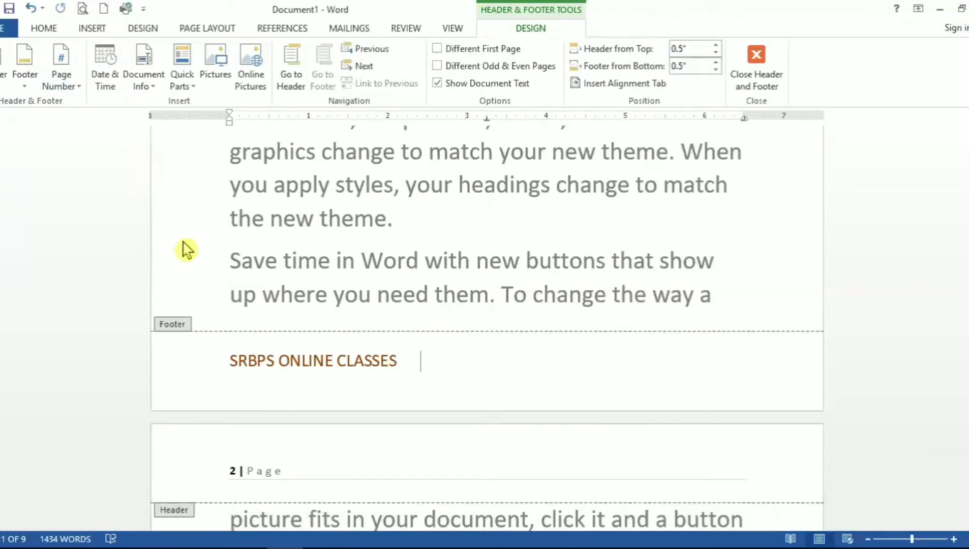
Step: Insert the Accent Bar 2 page number at the current position after the footer text
left_click(59, 71)
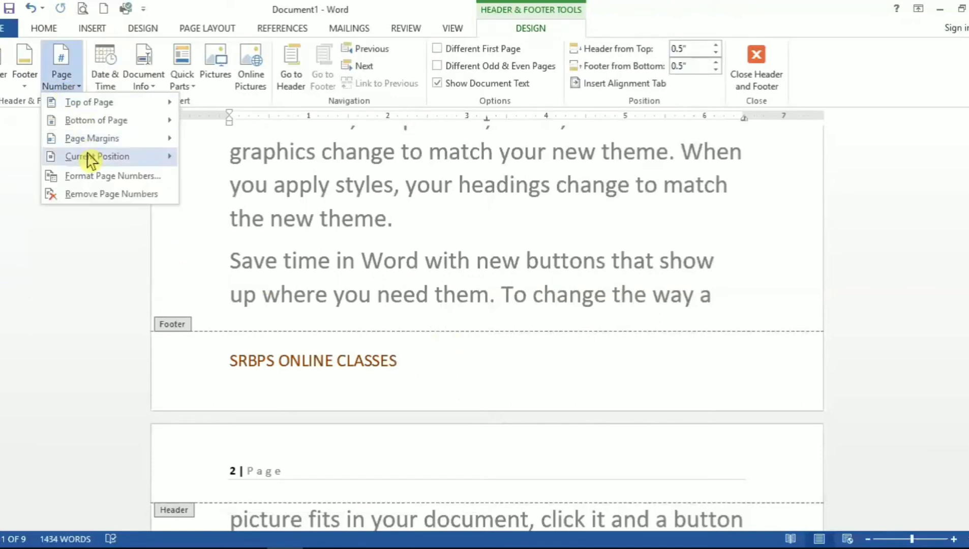
mouse_move(97, 156)
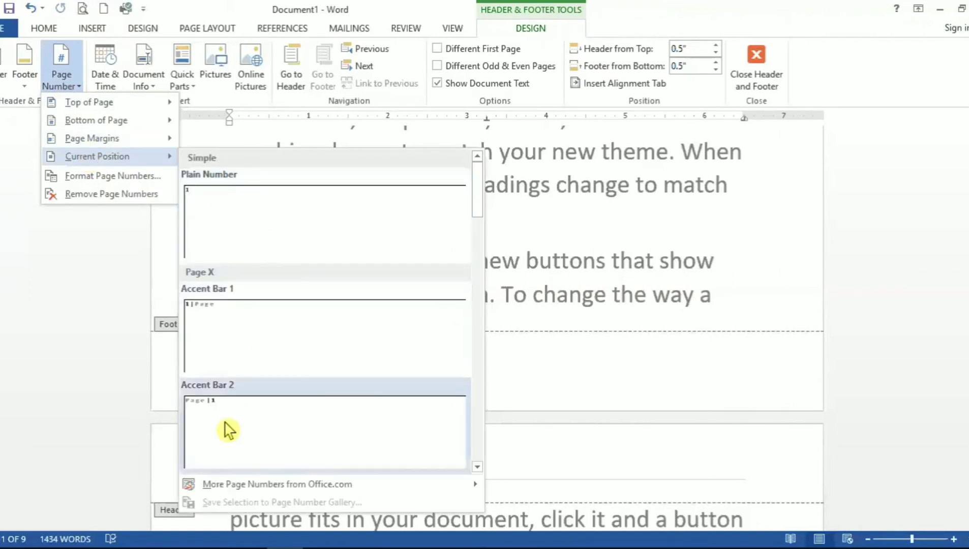
left_click(225, 423)
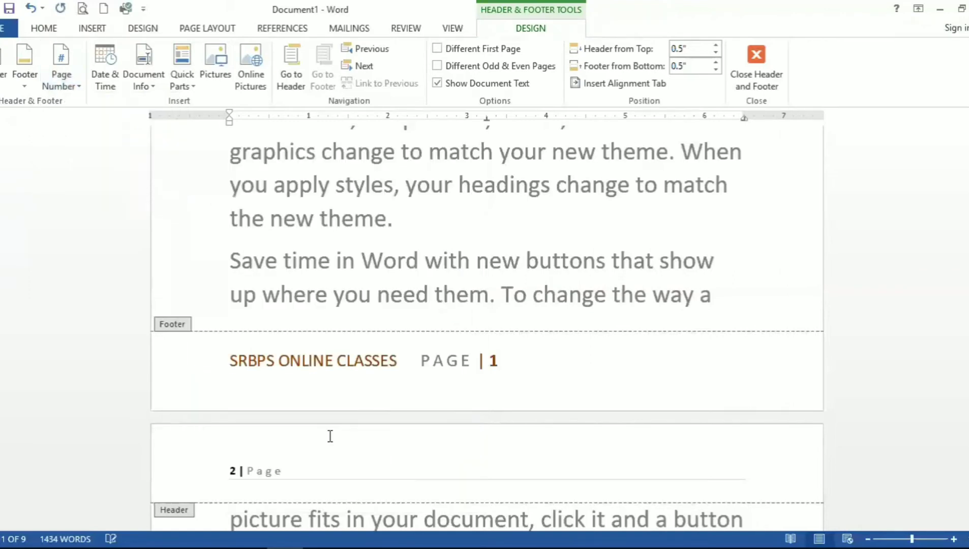
Step: Tab the PAGE | 1 page number over to the right edge of the footer
left_click(420, 361)
key("Tab")
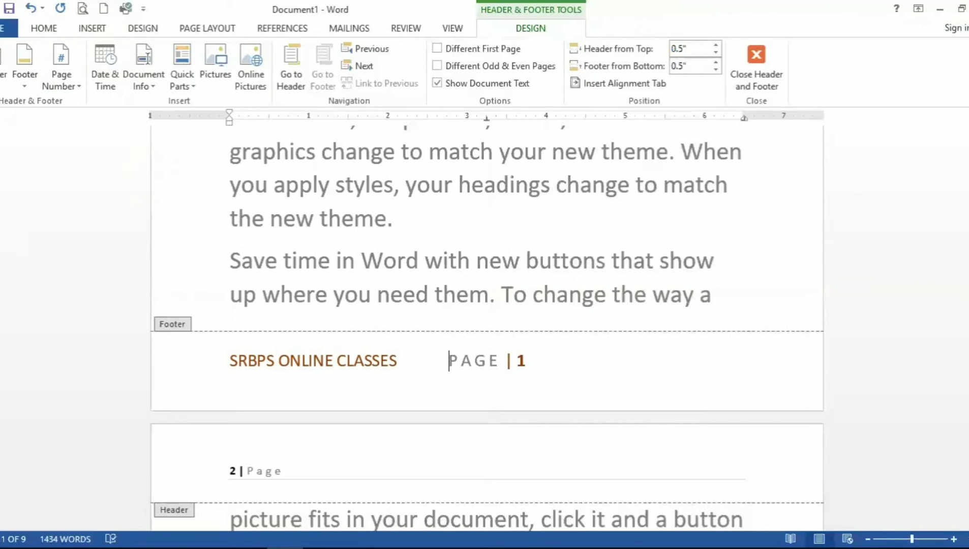
key("Tab")
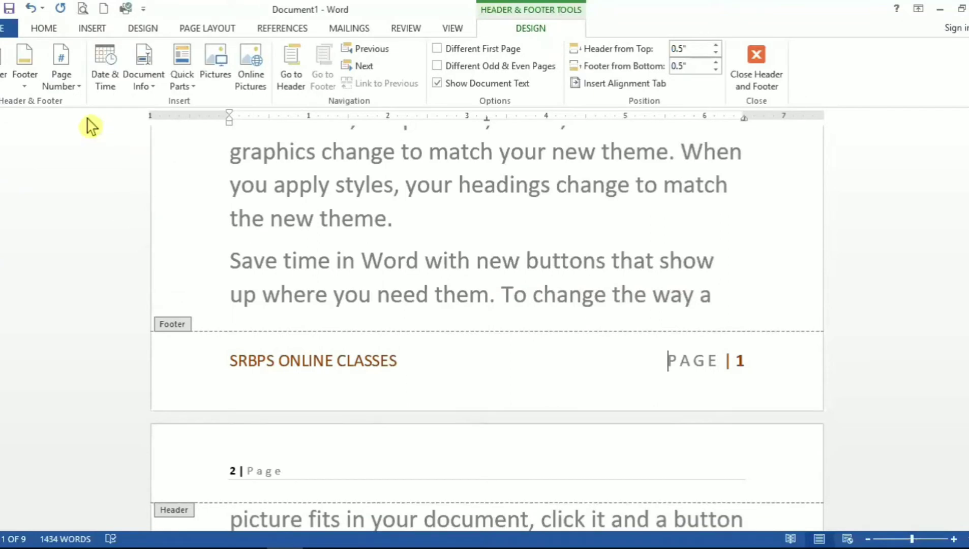
Step: Add the Accent Bar, Right page number in the page margin
left_click(60, 84)
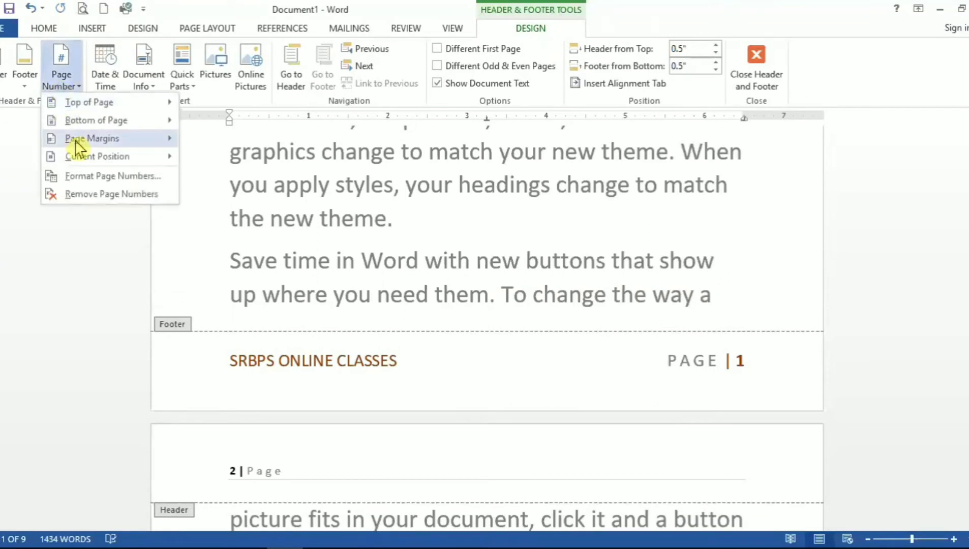
mouse_move(126, 144)
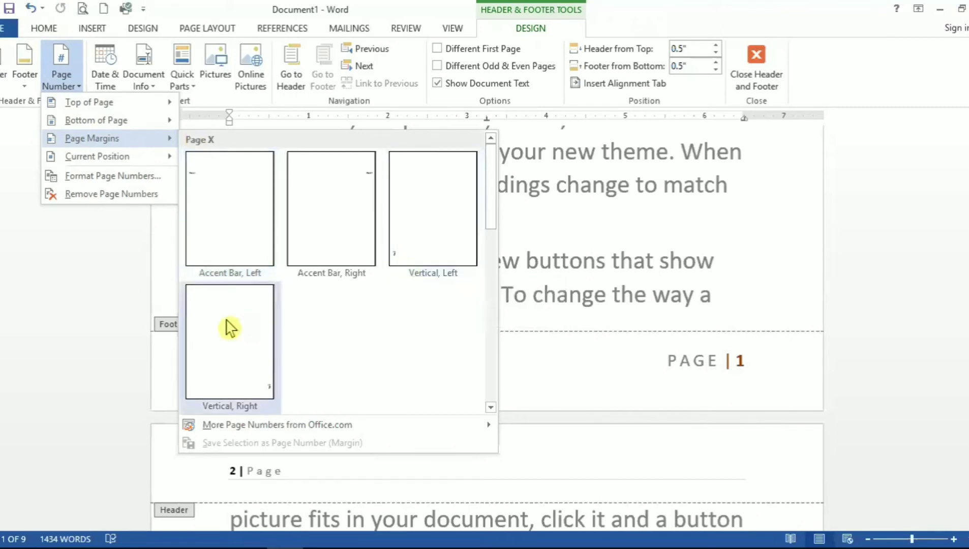
left_click(335, 200)
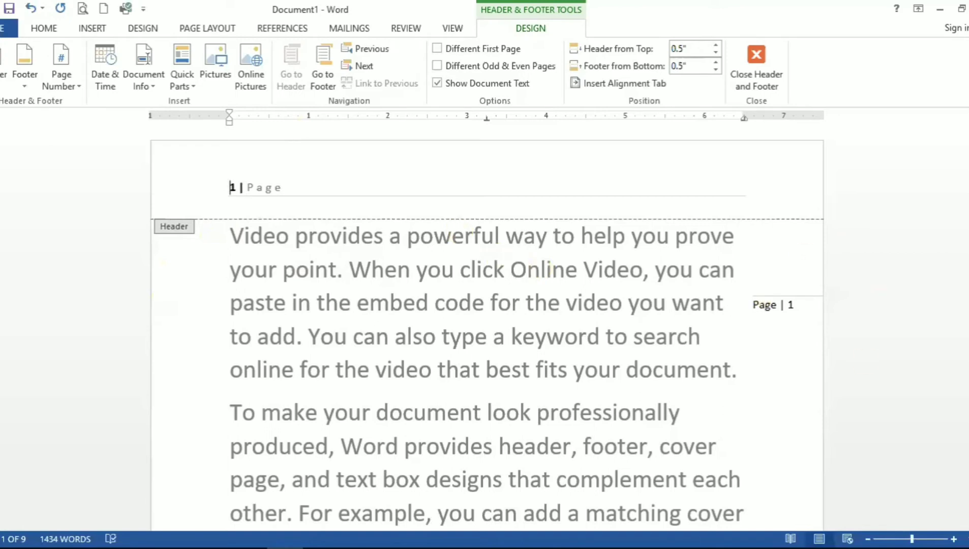
Step: Insert the current date in the 14 July 2020 format into the header after the page number
left_click_drag(967, 131, 967, 162)
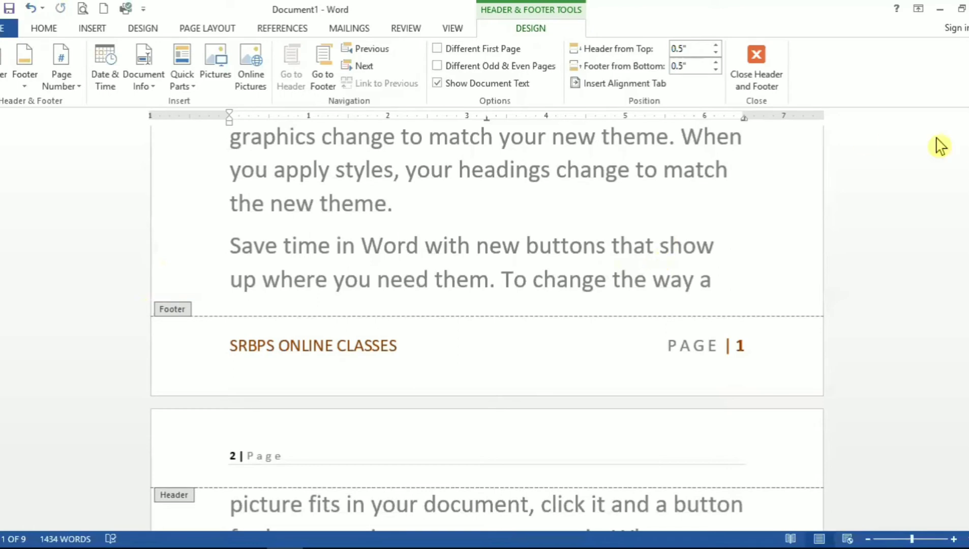
left_click_drag(968, 163, 967, 134)
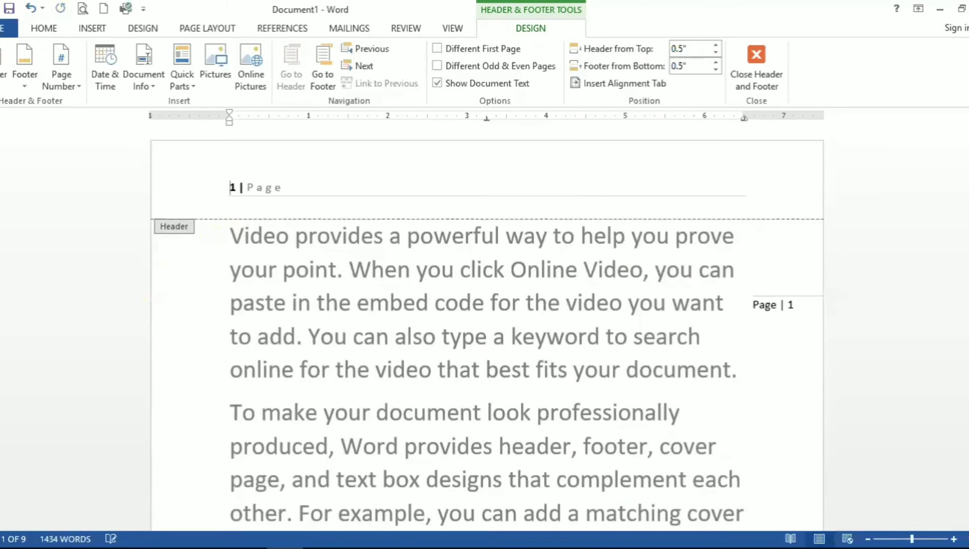
left_click(305, 185)
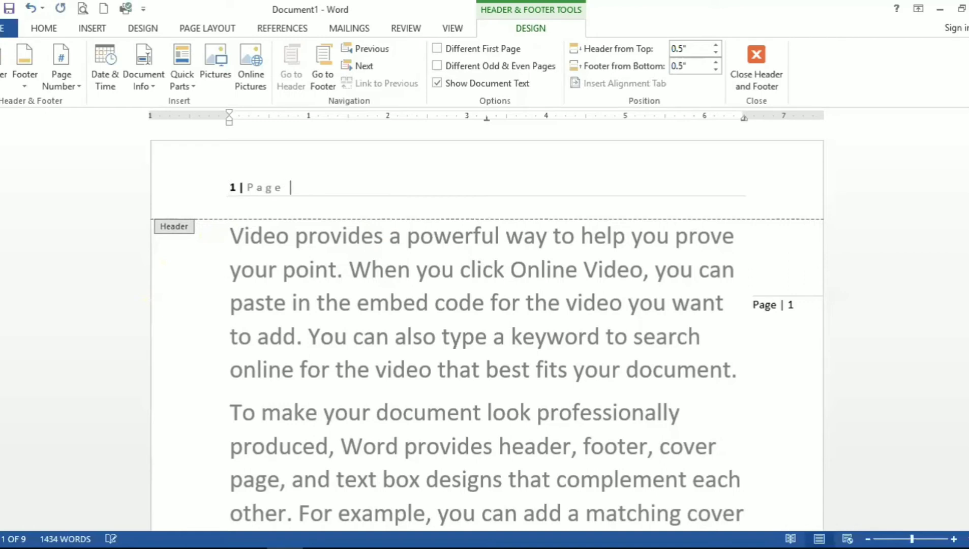
left_click(111, 66)
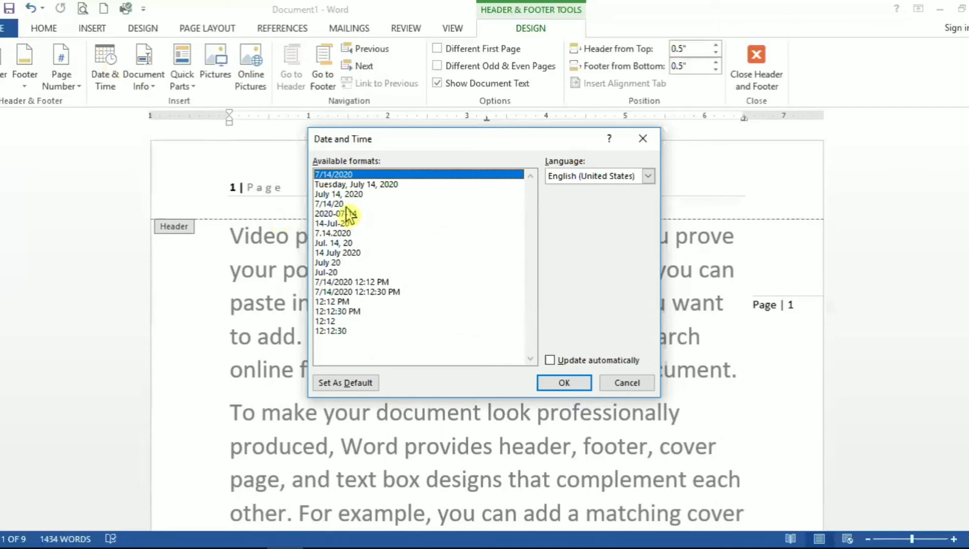
left_click(340, 255)
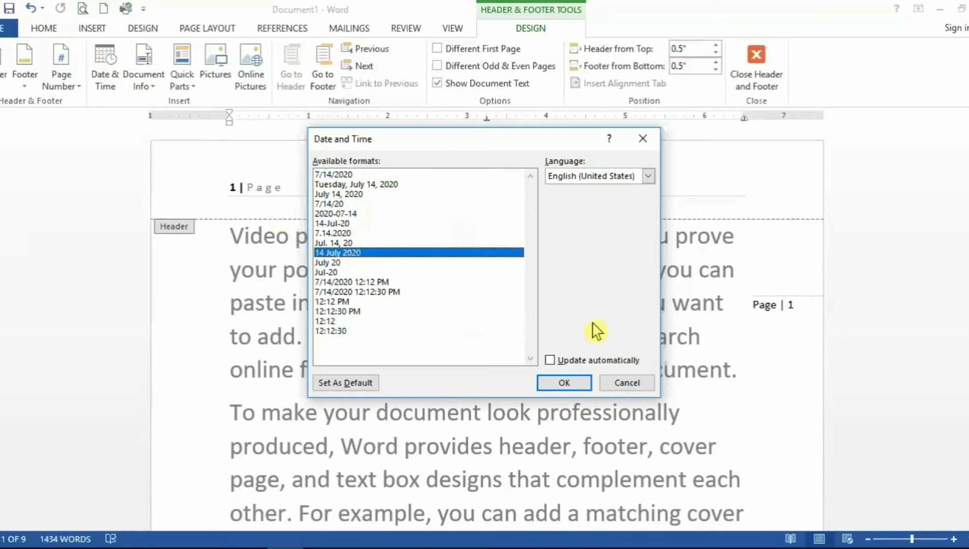
left_click(563, 384)
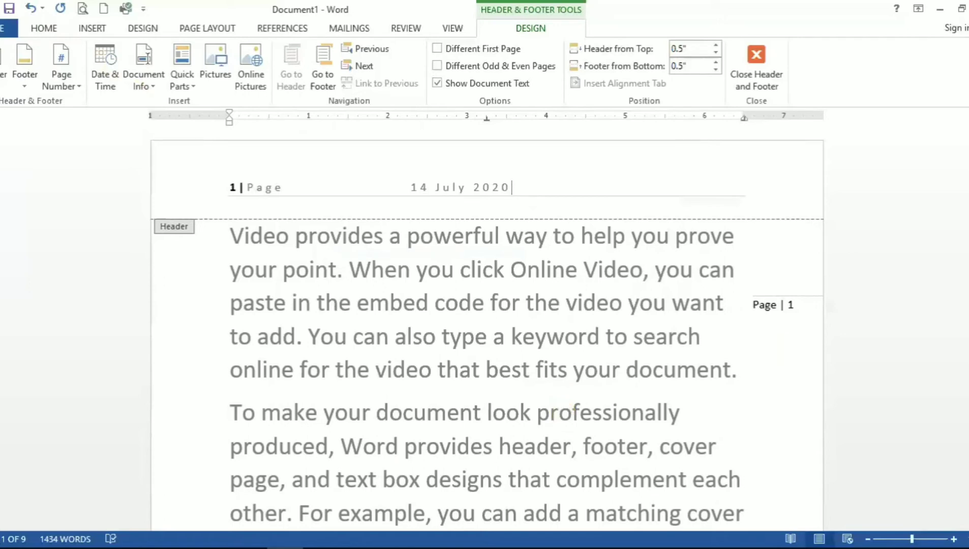
scroll(486, 326, "down", 5)
scroll(487, 325, "down", 15)
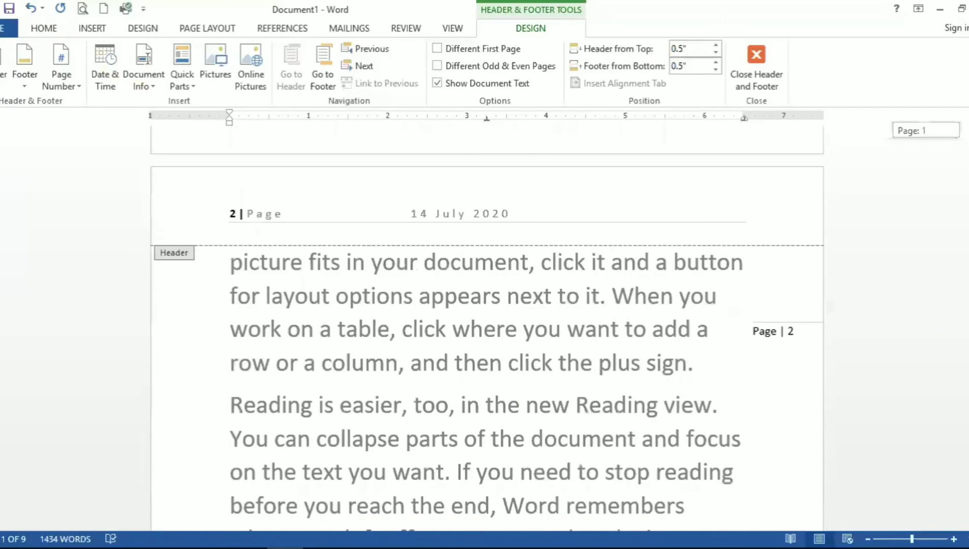
scroll(486, 326, "down", 5)
scroll(486, 325, "up", 20)
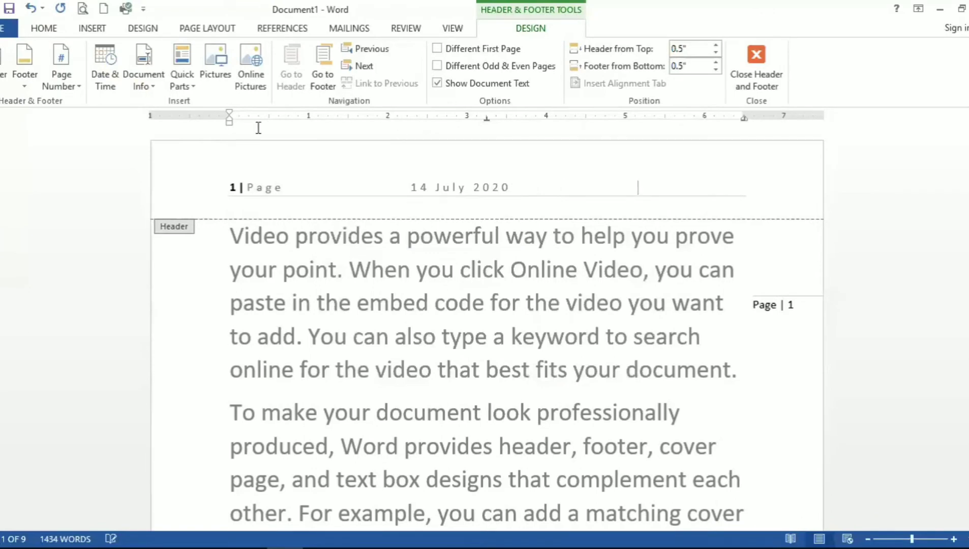
Step: Insert the Author document property into the header and fill in the author's name
left_click(182, 74)
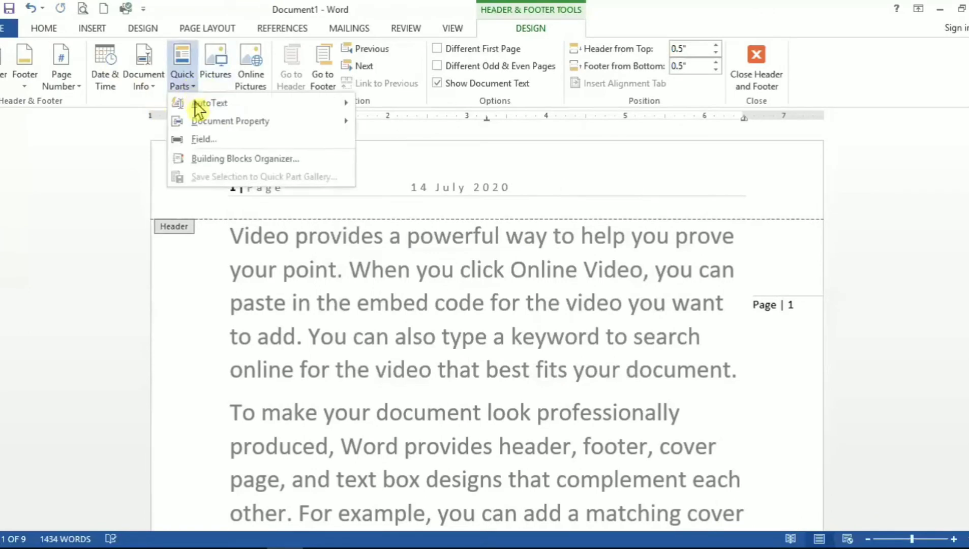
mouse_move(212, 121)
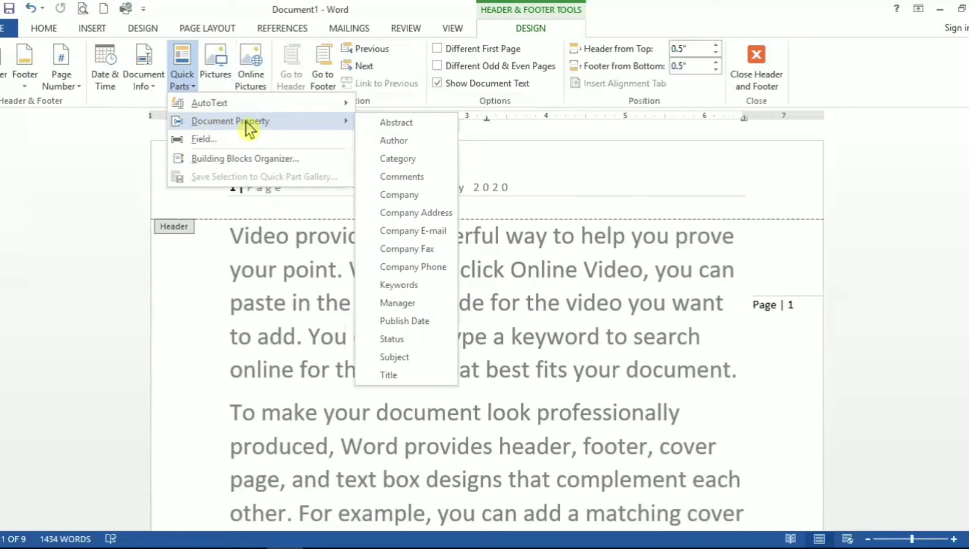
left_click(402, 140)
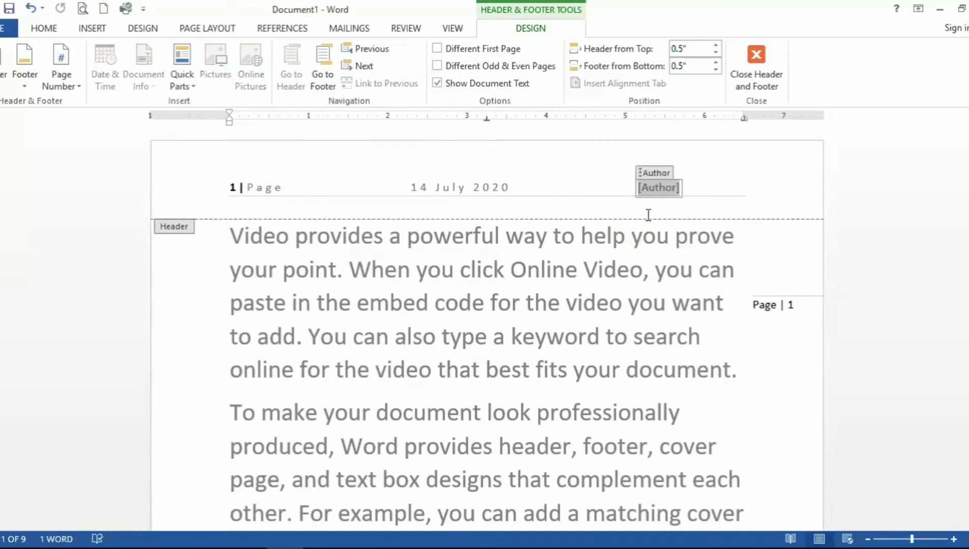
type("Shailja")
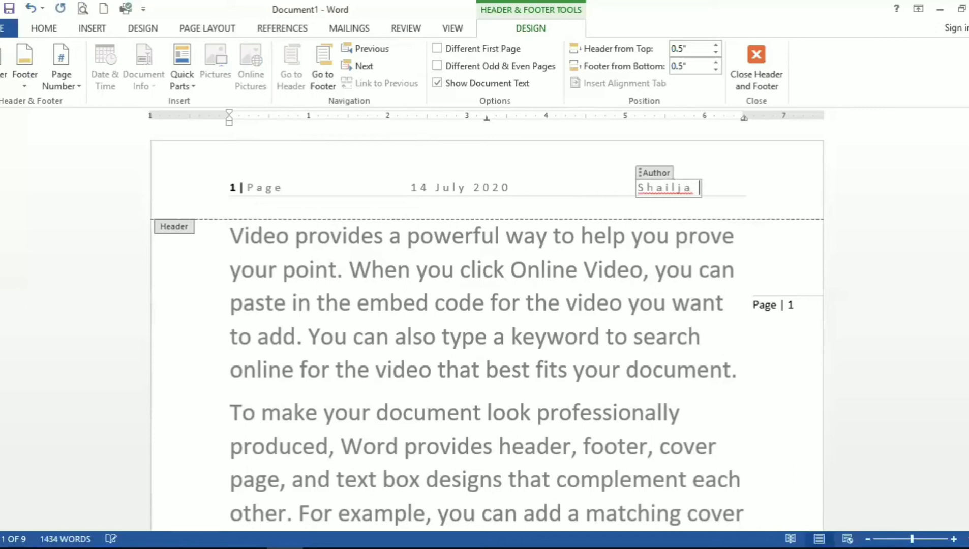
type(" Sharma")
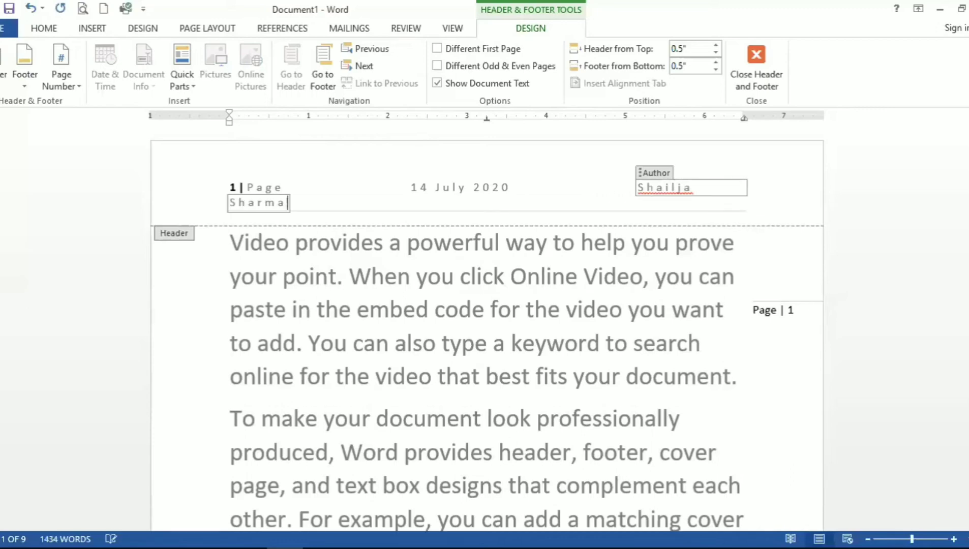
key("BackSpace")
key("BackSpace")
key("BackSpace")
key("BackSpace")
key("BackSpace")
key("BackSpace")
key("BackSpace")
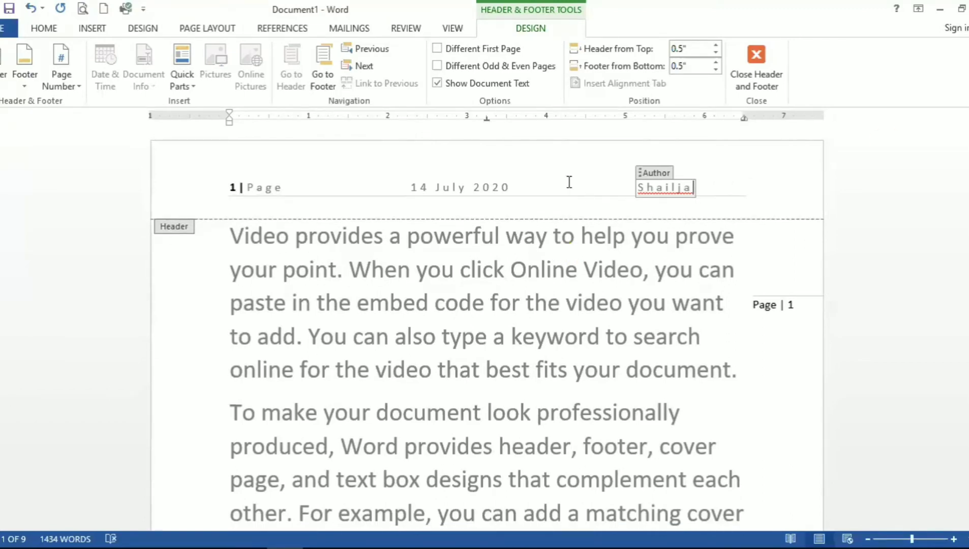
Step: Insert another Author property right after the page number and enter the author's full name
left_click(529, 186)
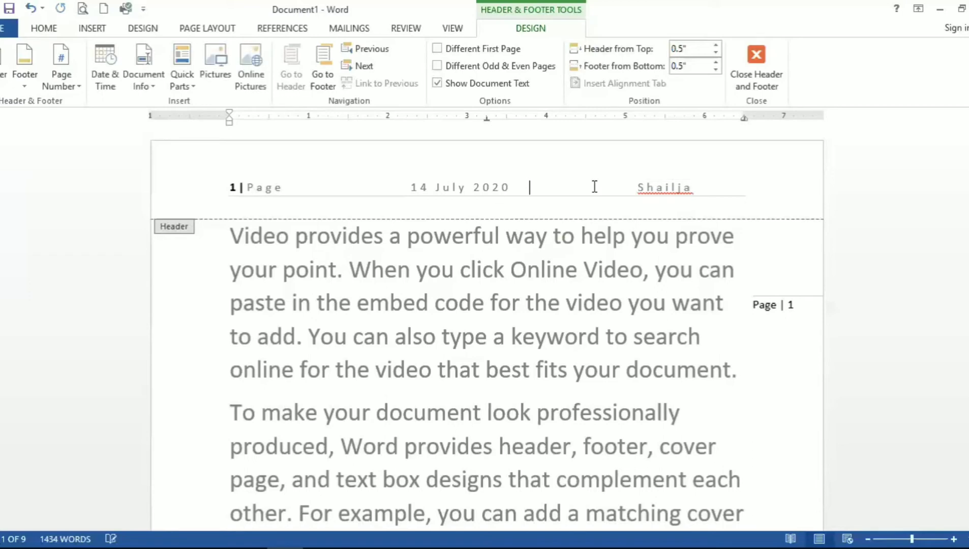
left_click(660, 186)
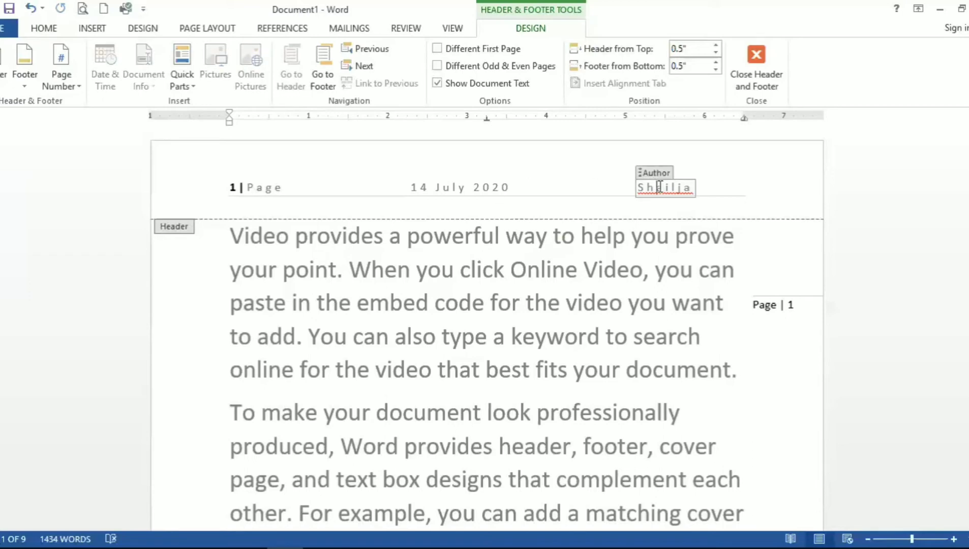
key("End")
left_click(723, 187)
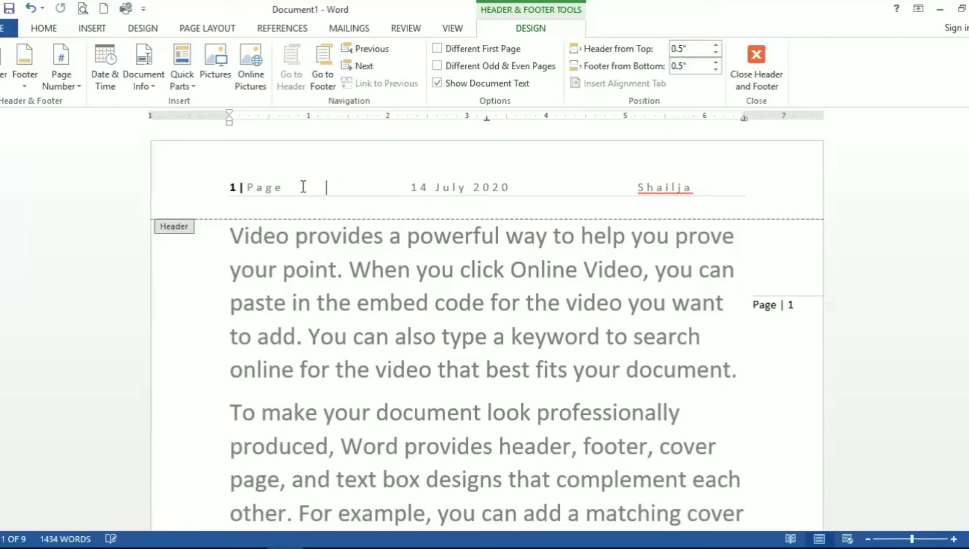
left_click(188, 93)
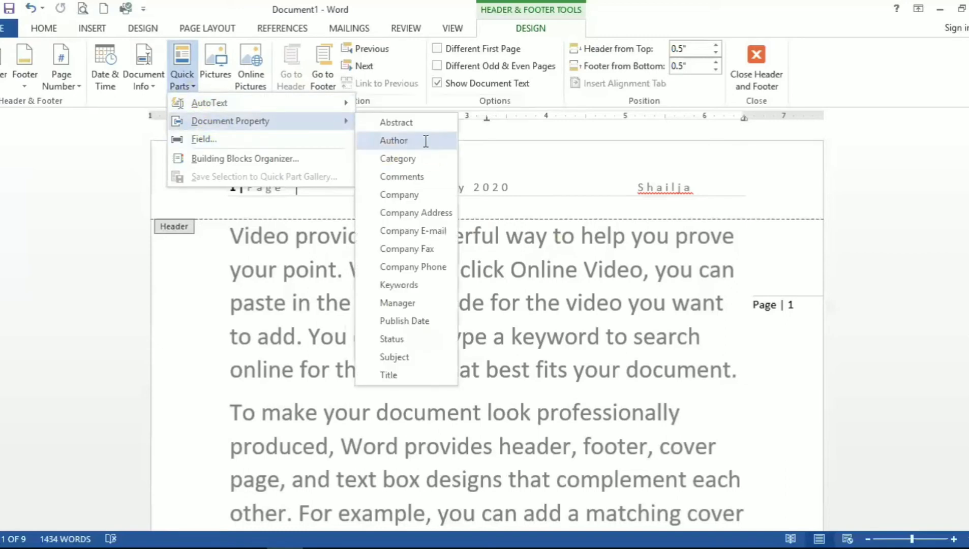
left_click(424, 141)
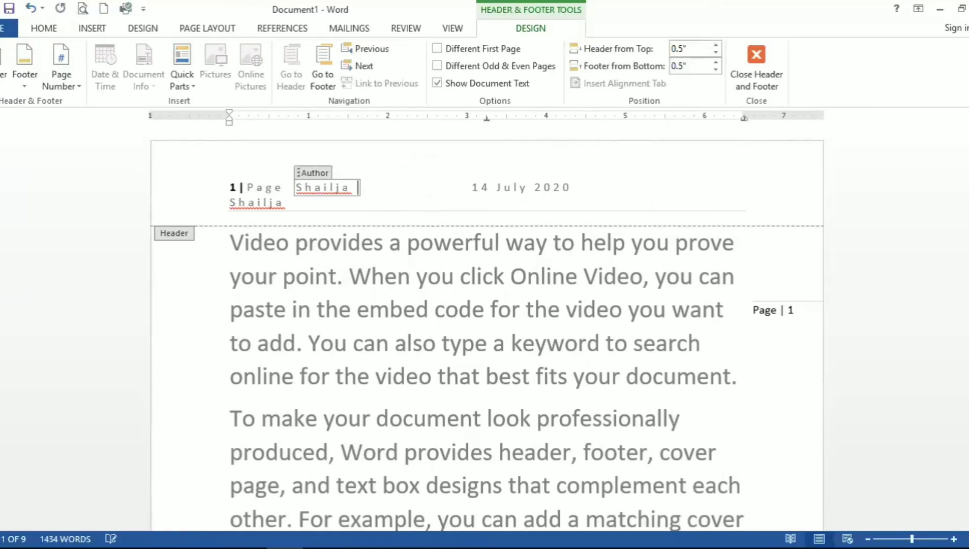
key("BackSpace")
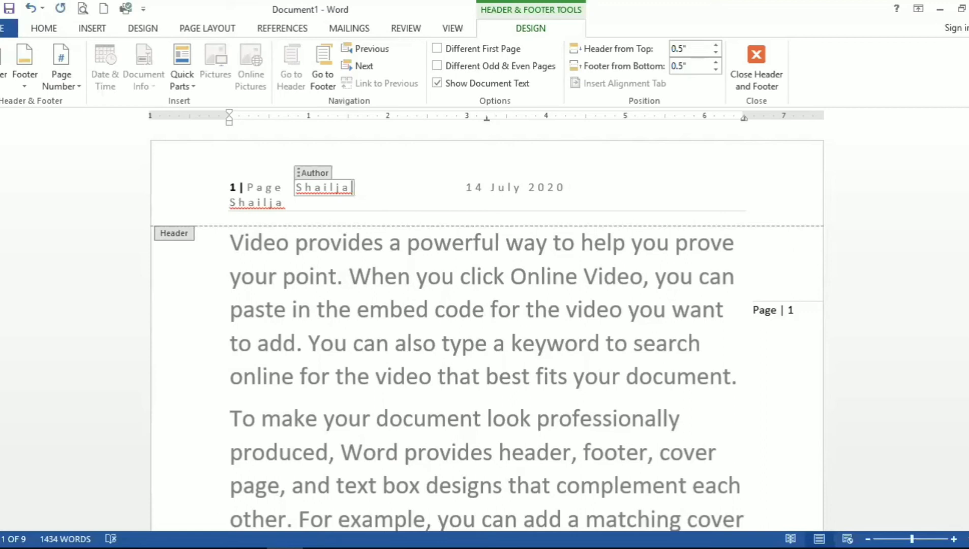
type("v")
key("BackSpace")
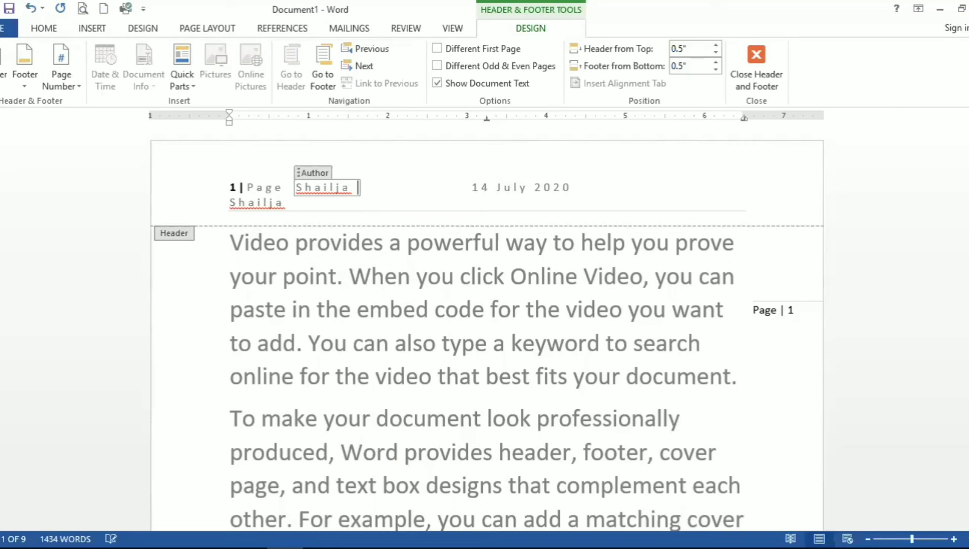
type("Shar")
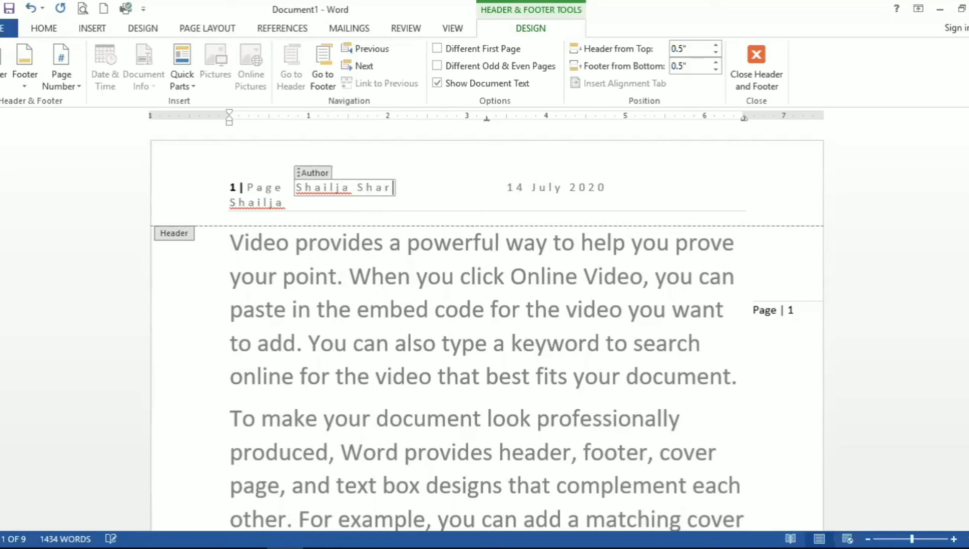
type("ma")
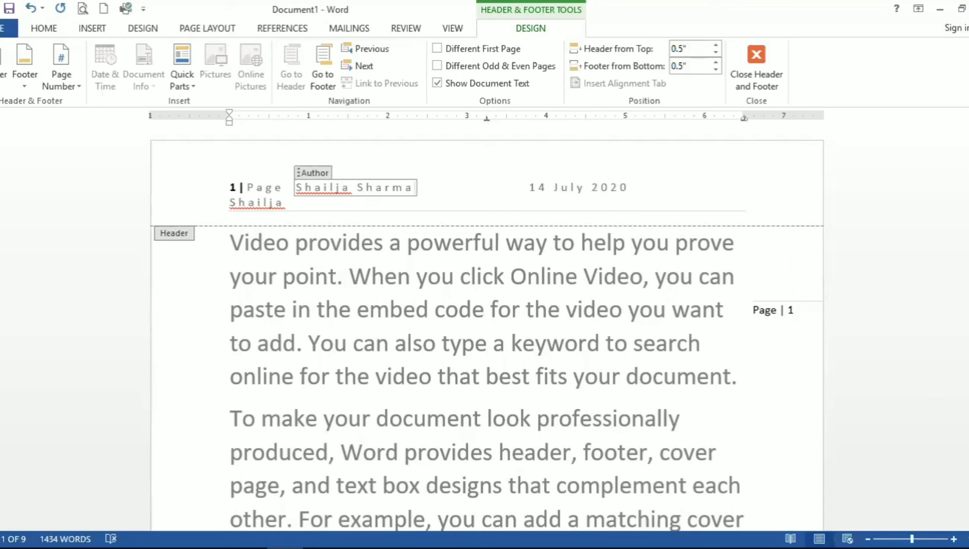
key("Right")
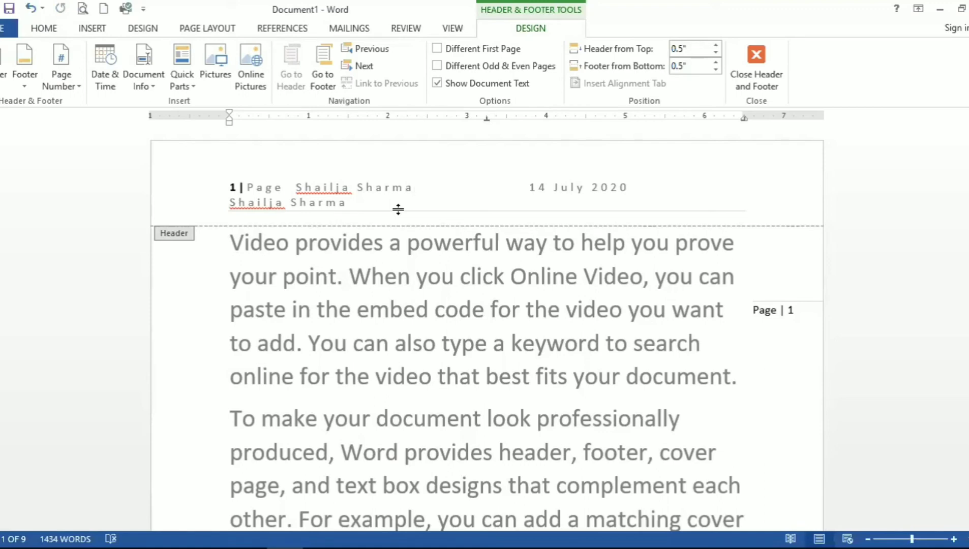
Step: Undo the Author property insertions and the typed author name
key("ctrl+z")
key("ctrl+z")
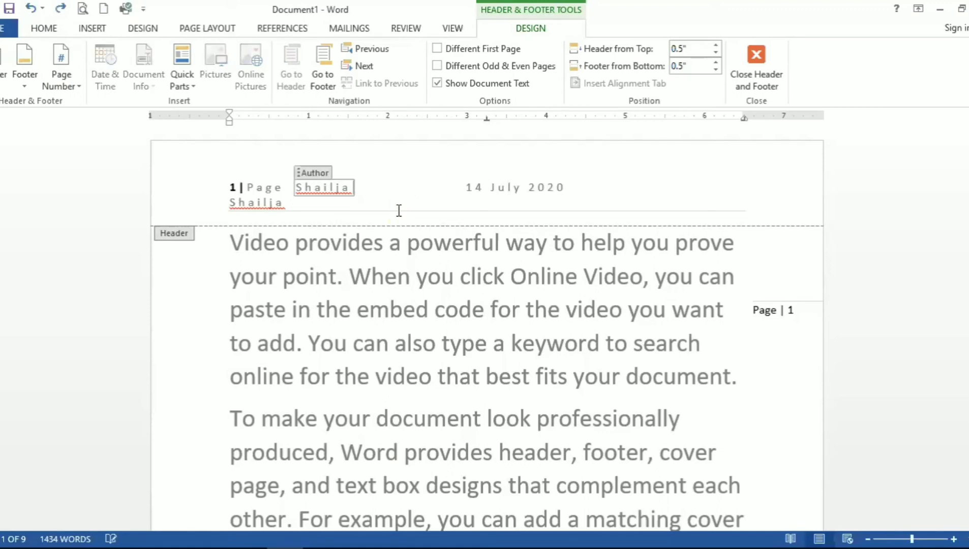
key("ctrl+z")
key("ctrl+z")
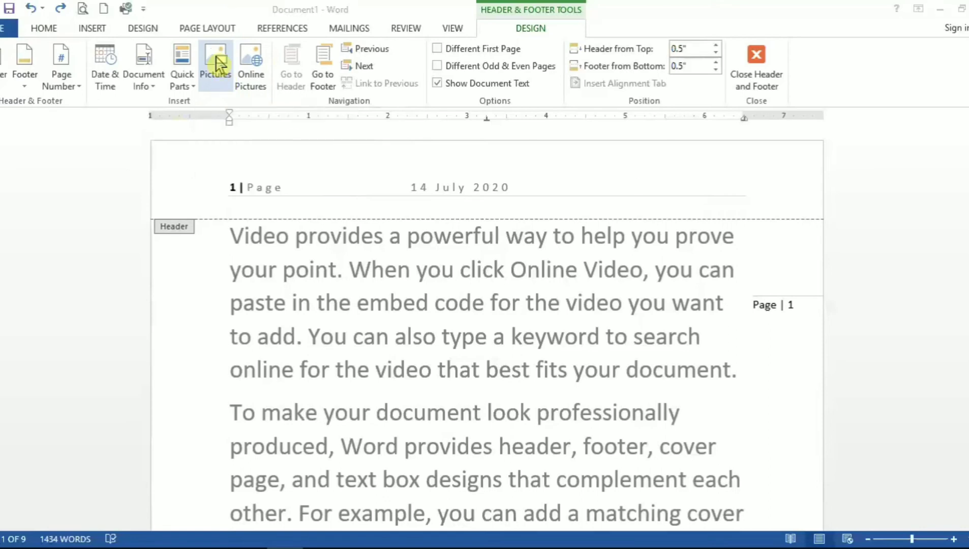
Step: Insert the srbps picture from the 9th Class pictures folder on the Desktop into the header
left_click(219, 64)
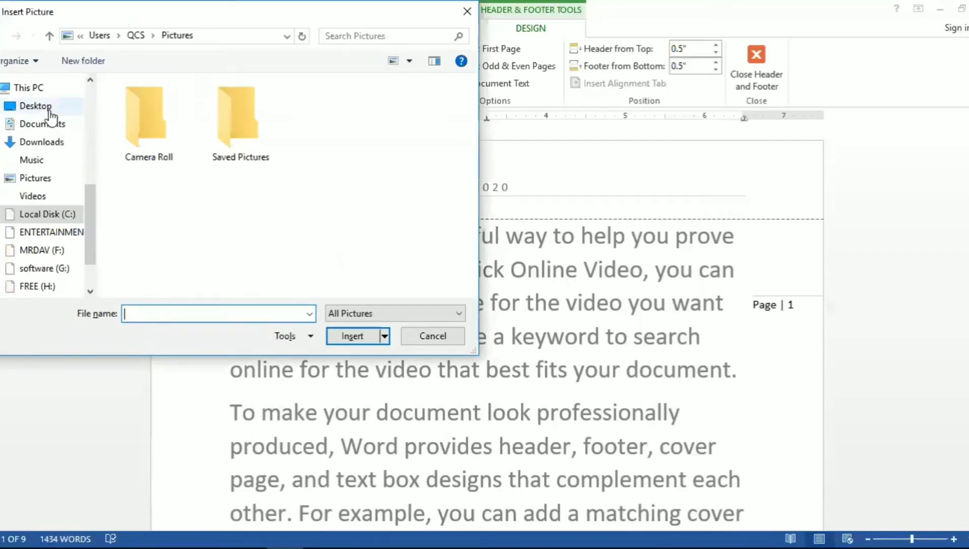
left_click(54, 111)
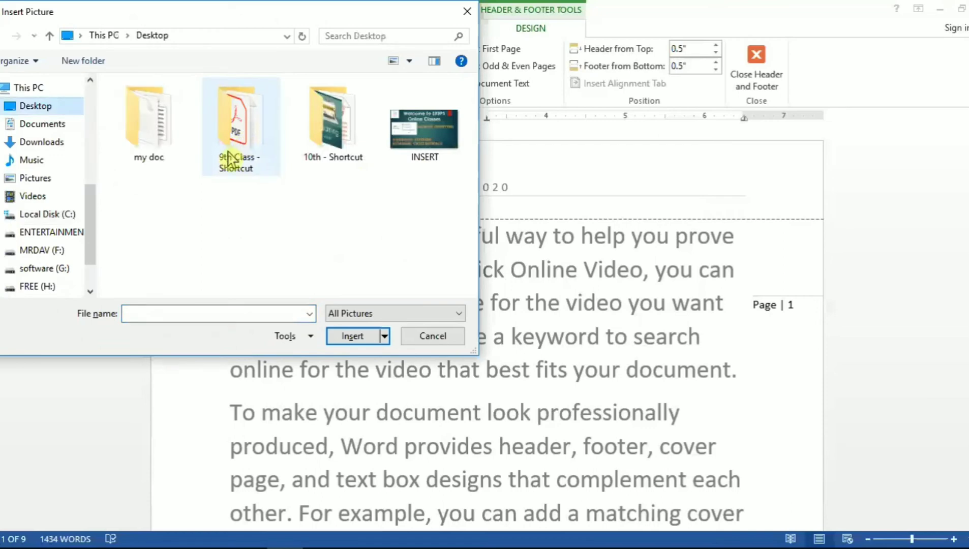
double_click(236, 140)
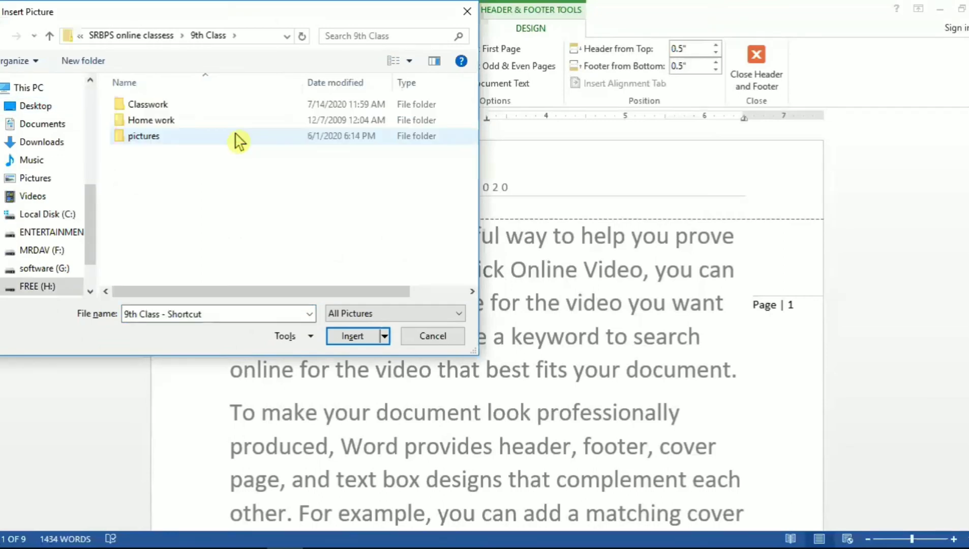
double_click(189, 146)
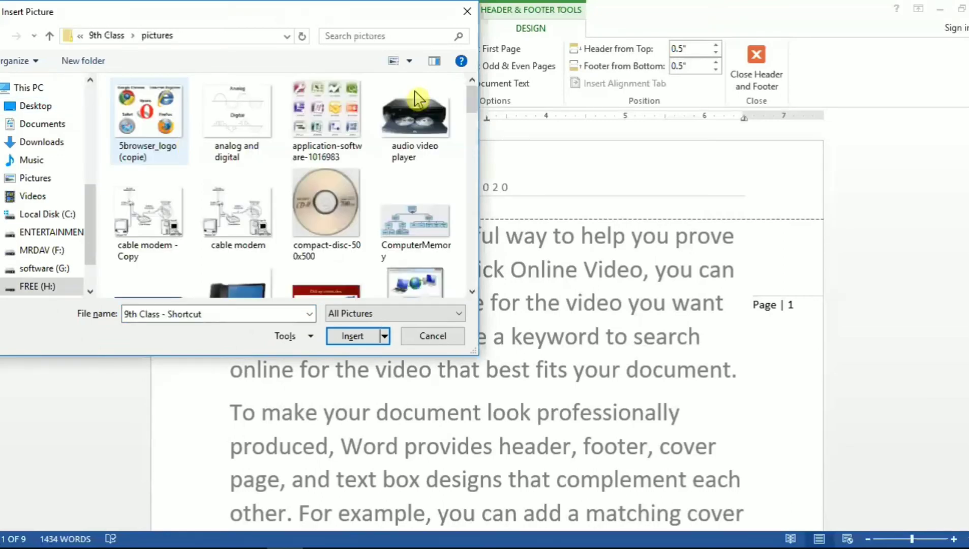
left_click_drag(474, 221, 469, 259)
left_click(437, 192)
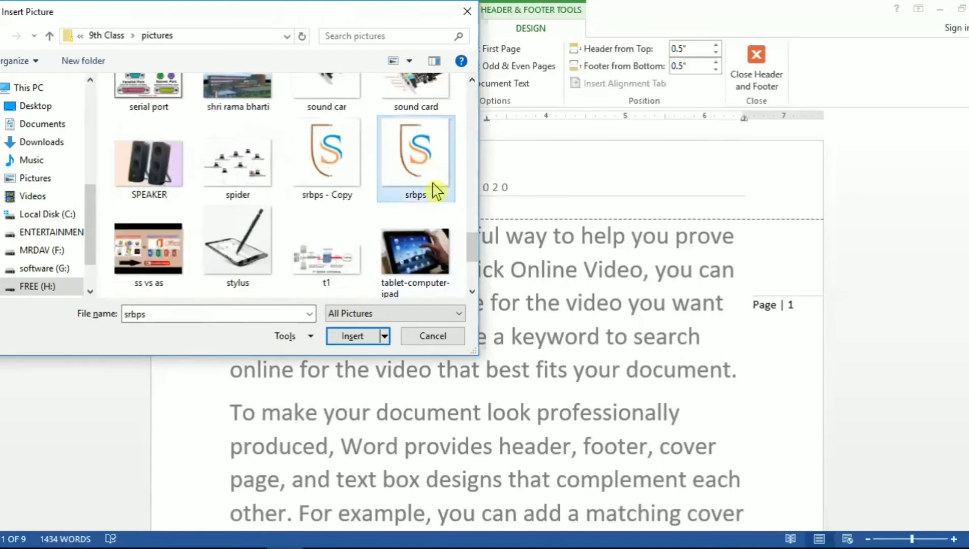
left_click(360, 337)
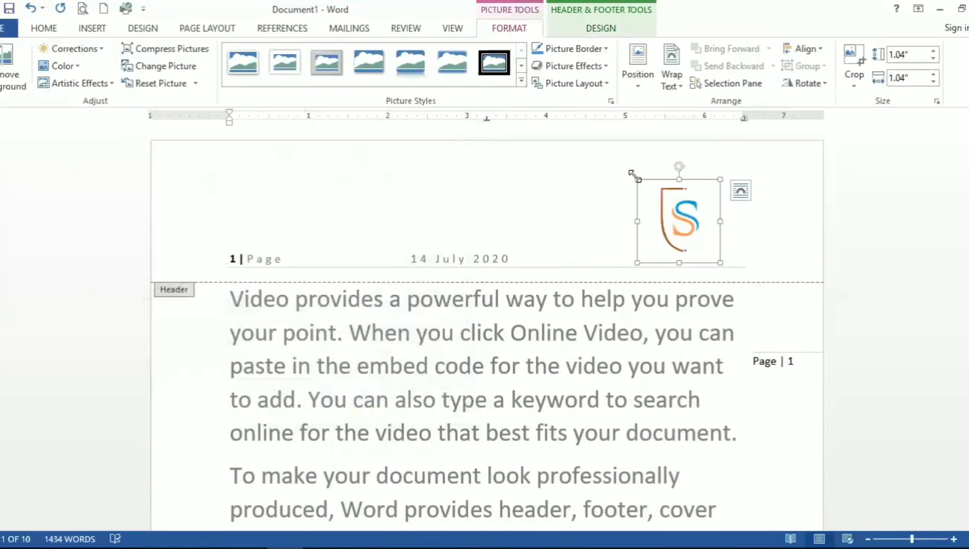
Step: Shrink the logo to about 0.38 inches square and tab it to the right end of the header
left_click_drag(637, 178, 697, 231)
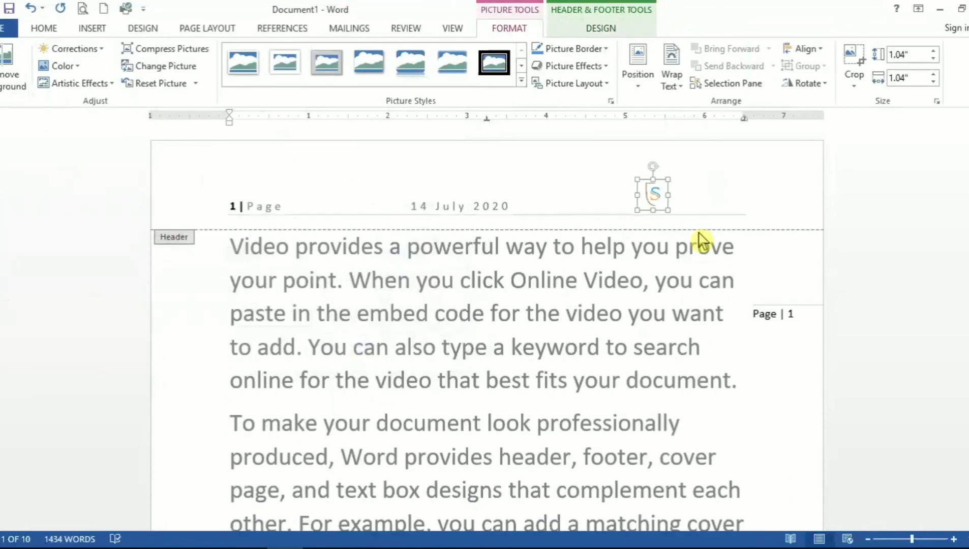
left_click(628, 202)
key("Tab")
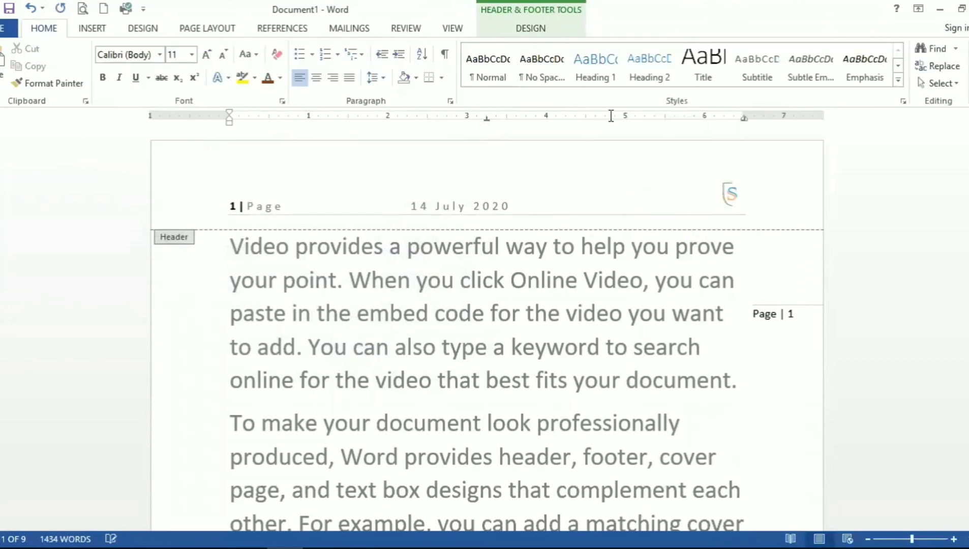
left_click(542, 25)
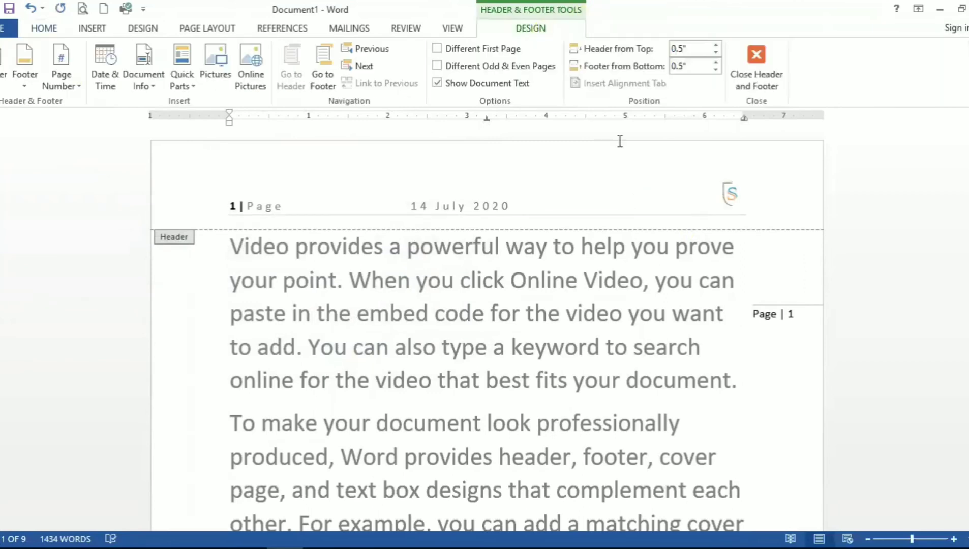
Step: Select the header logo to view its picture formatting options, then close the header and footer
left_click(732, 194)
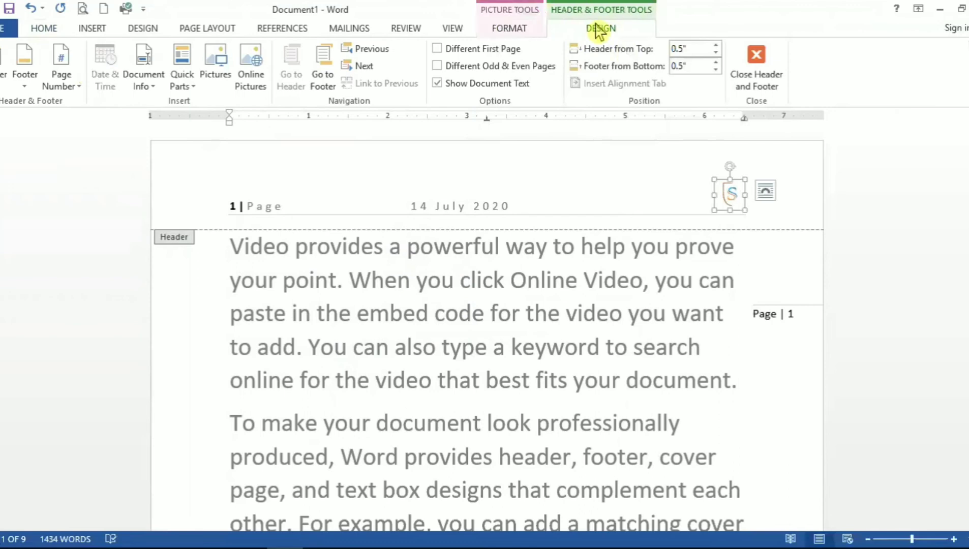
left_click(510, 28)
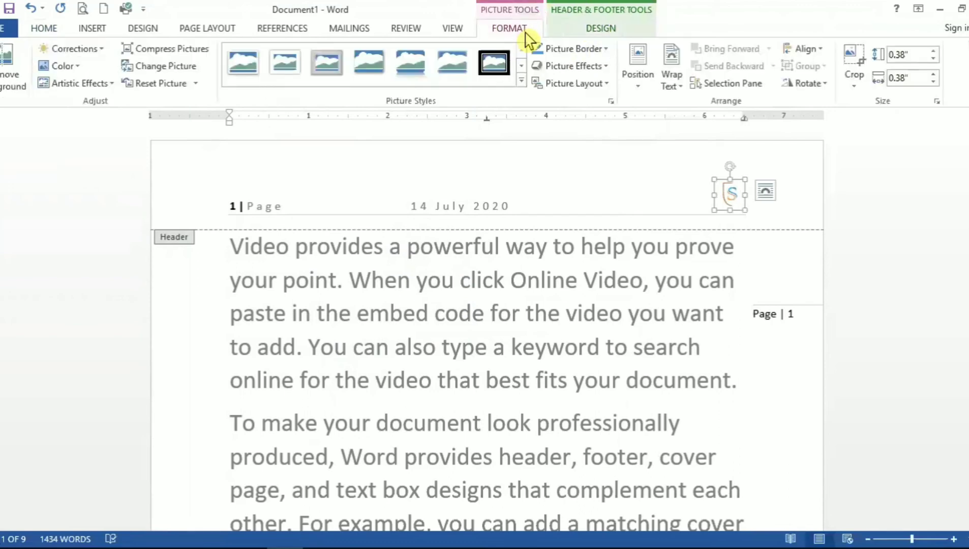
left_click(592, 29)
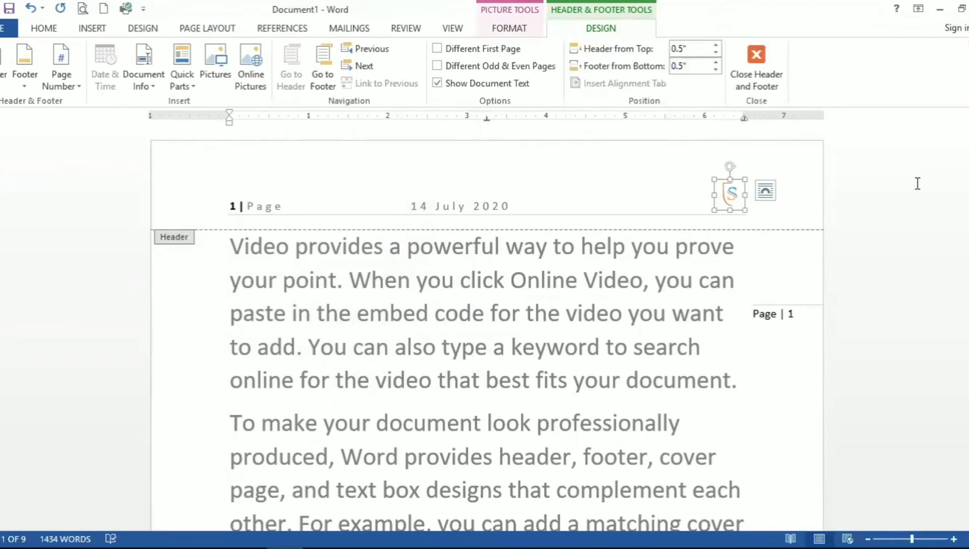
left_click(629, 188)
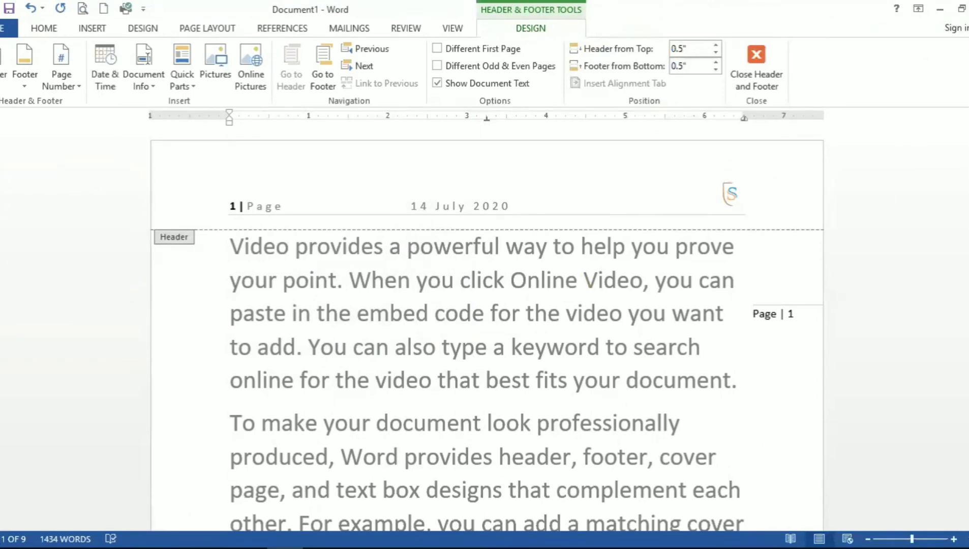
mouse_move(968, 137)
left_mouse_down()
mouse_move(968, 208)
mouse_move(968, 137)
left_mouse_up()
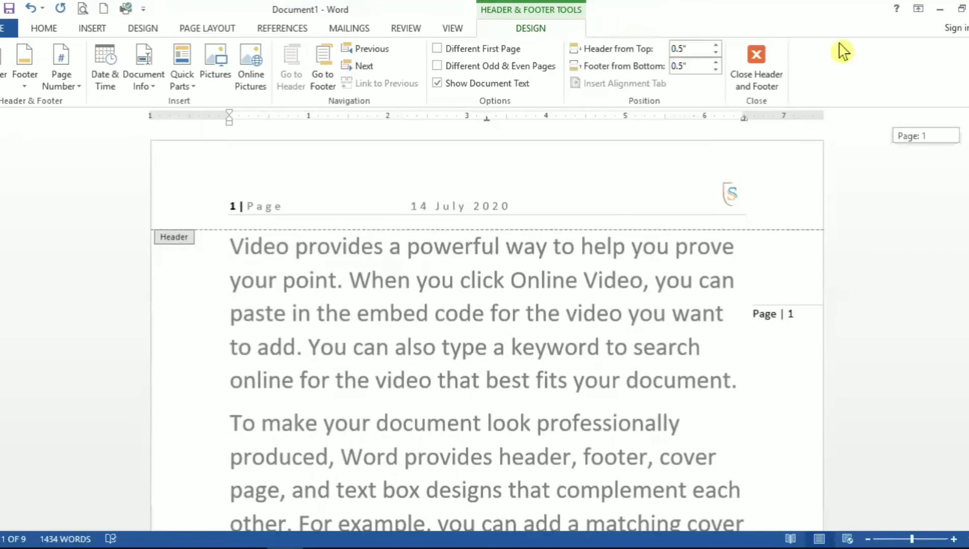
left_click(782, 61)
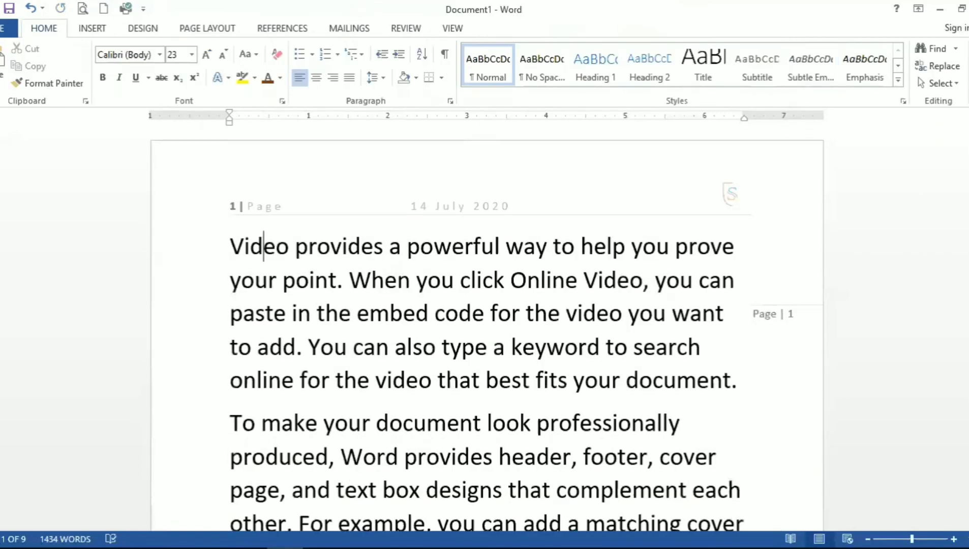
Step: Reopen header editing and move between the header and footer areas of the document
left_click_drag(968, 138, 967, 289)
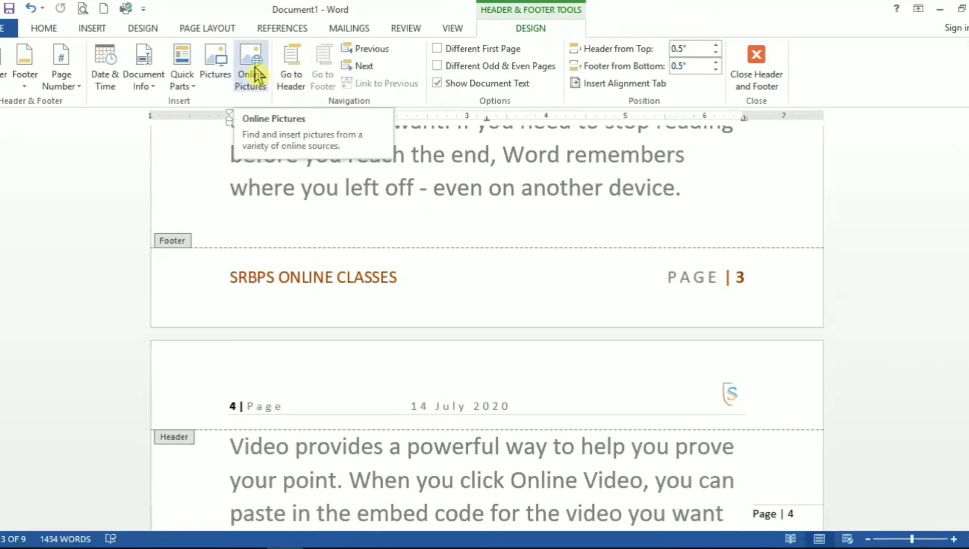
left_click(291, 81)
left_click(324, 84)
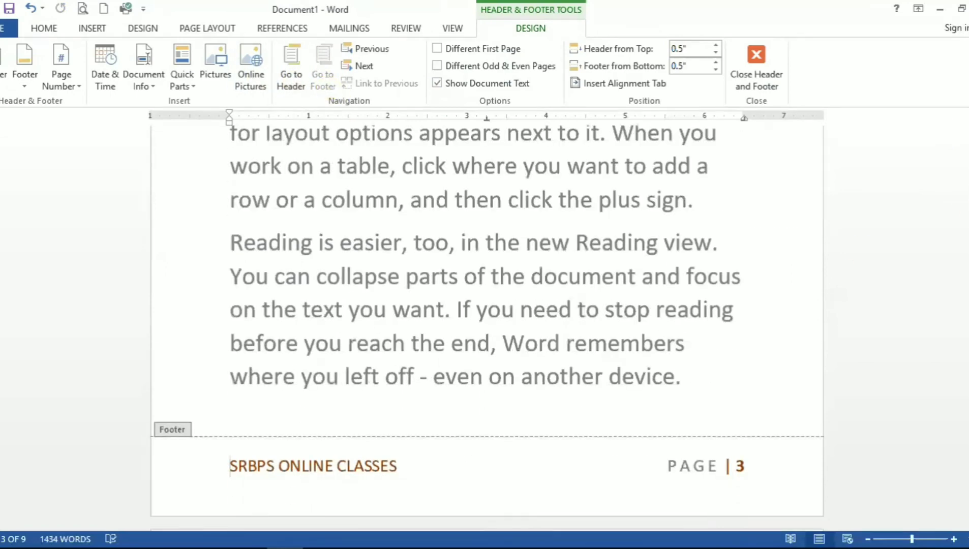
left_click_drag(968, 248, 968, 158)
scroll(592, 211, "up", 1)
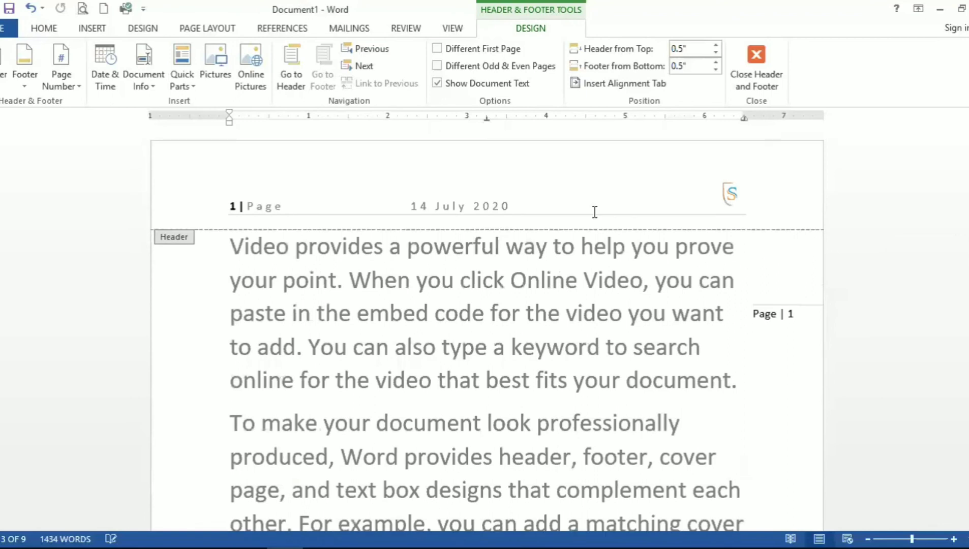
left_click(572, 206)
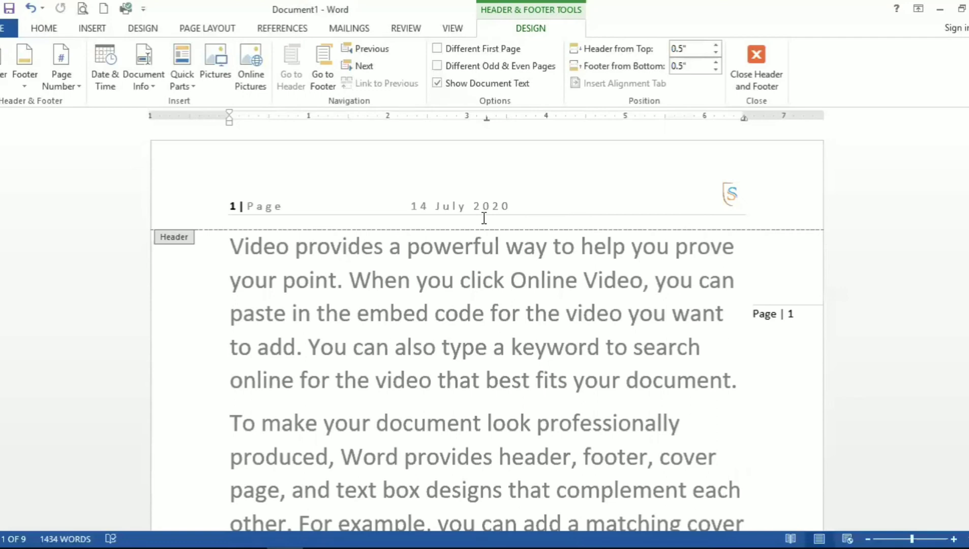
Step: Enable a different first page header and enter "Ms word First Page" in it
left_click(442, 48)
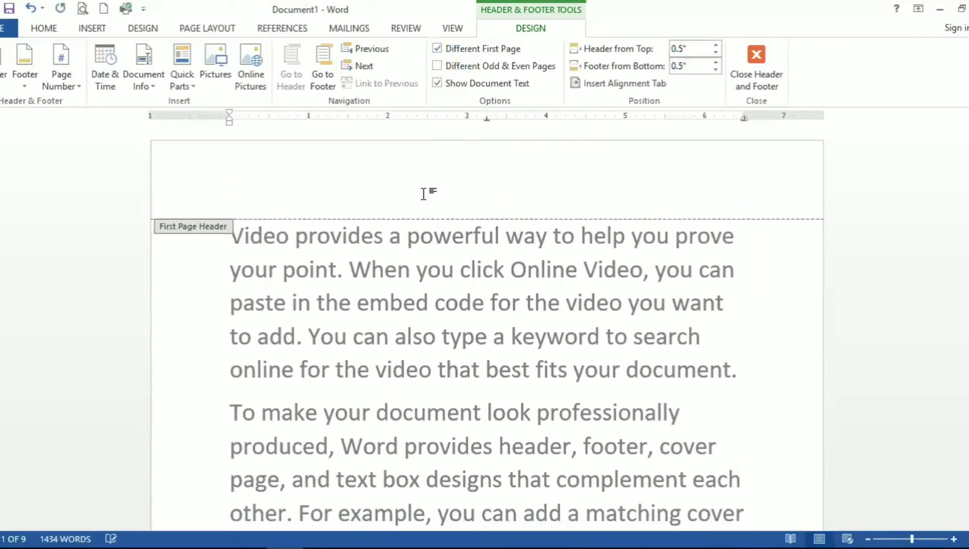
type("Ms word First")
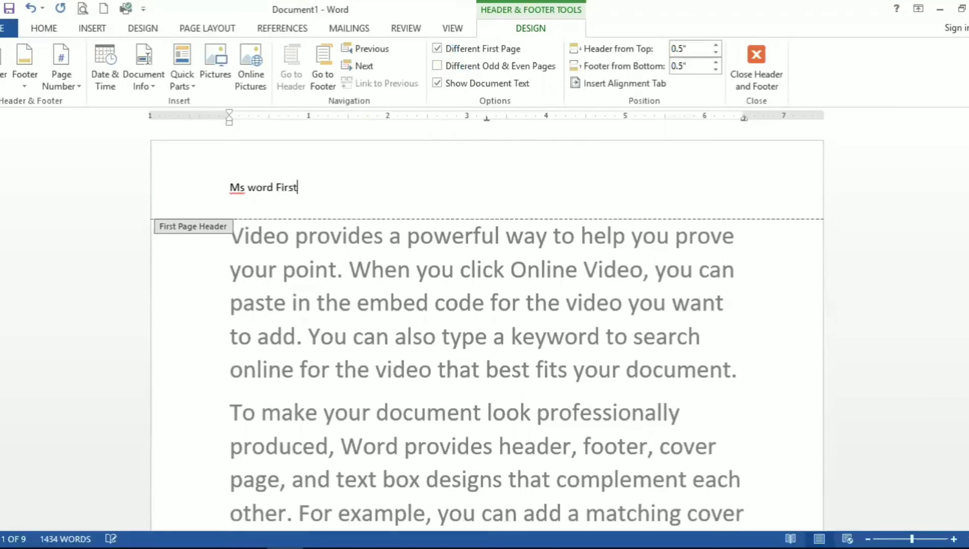
type(" Page")
Step: Select the first page header text and increase its font size by four points
key("ctrl+shift+Left")
key("ctrl+shift+Left")
key("ctrl+shift+Left")
key("ctrl+shift+Left")
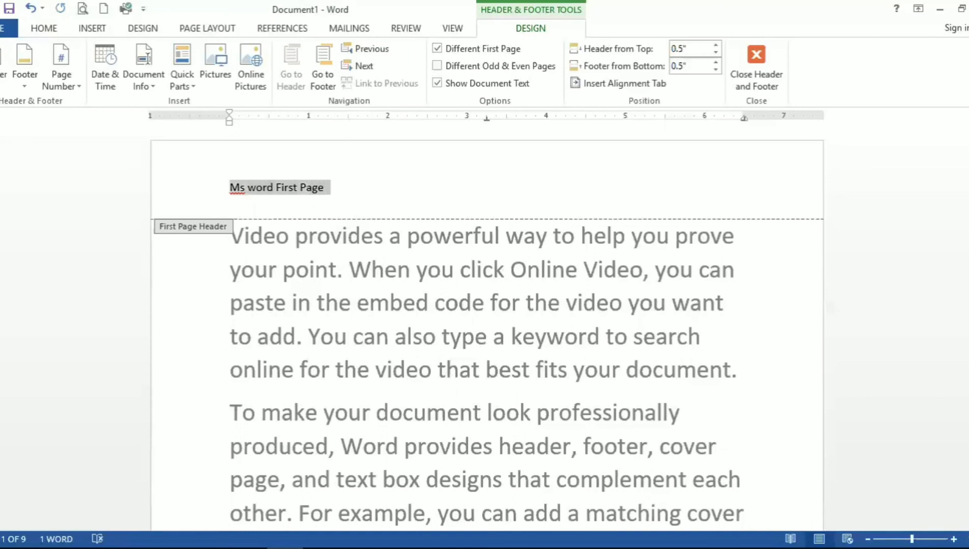
key("ctrl+bracketright")
key("ctrl+bracketright")
key("ctrl+bracketright")
key("ctrl+bracketright")
key("ctrl+bracketright")
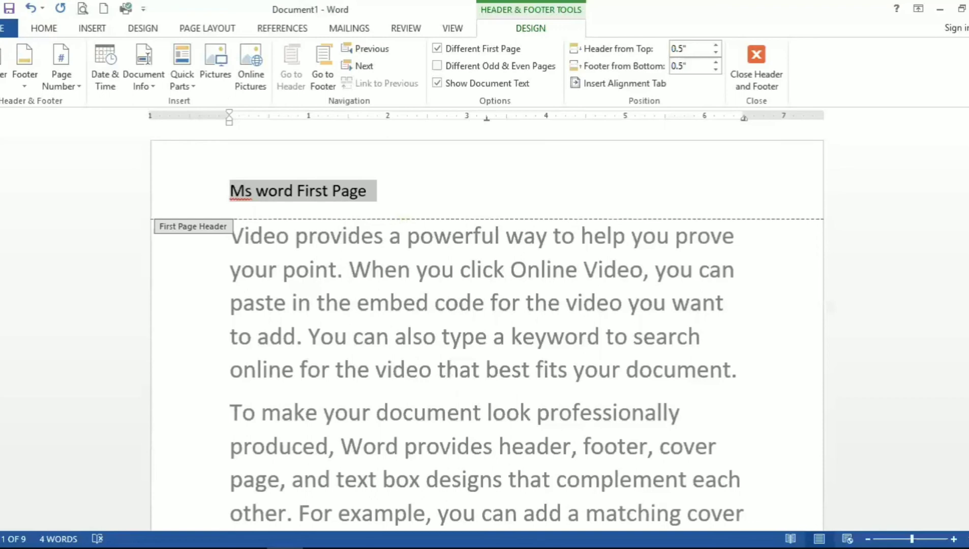
Step: Enable different odd and even page headers and footers
mouse_move(967, 137)
left_mouse_down()
mouse_move(967, 288)
mouse_move(968, 133)
left_mouse_up()
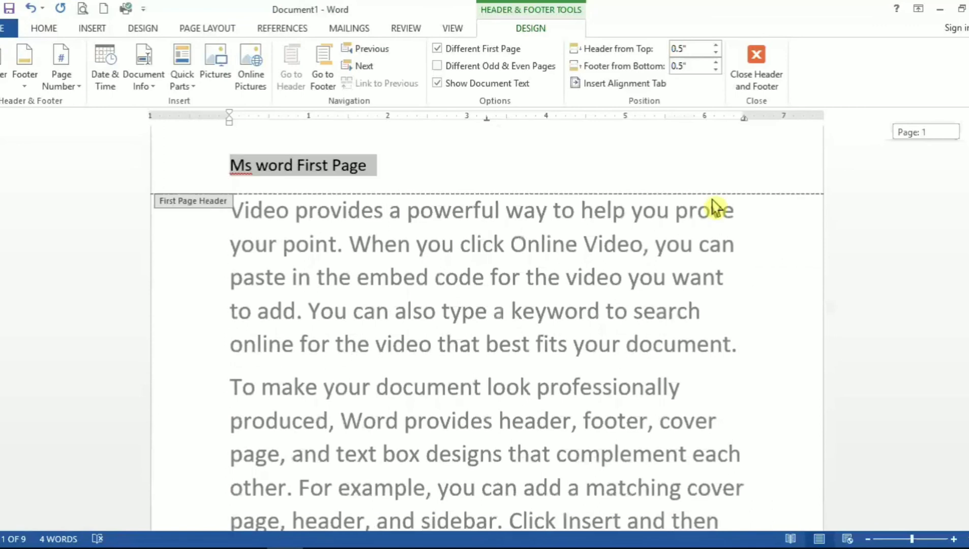
scroll(612, 186, "up", 1)
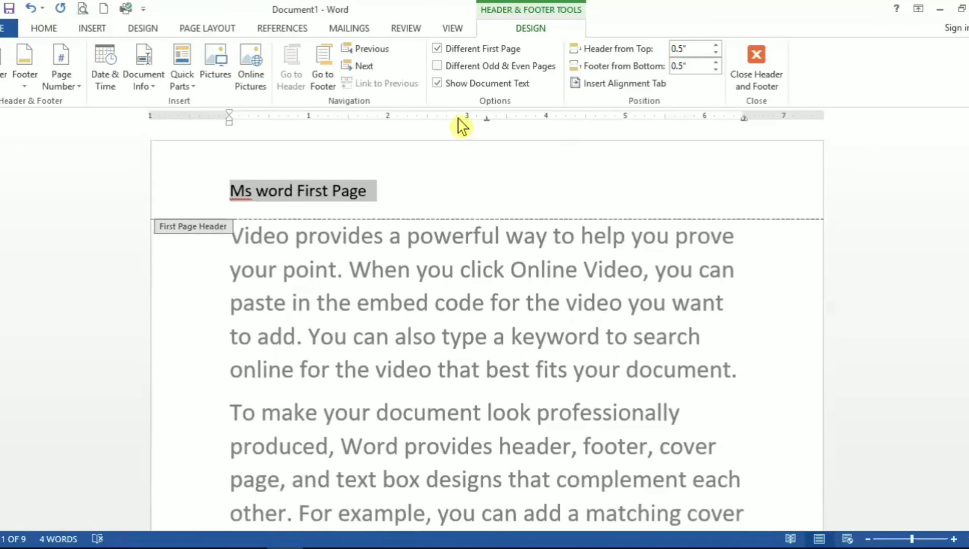
left_click(437, 67)
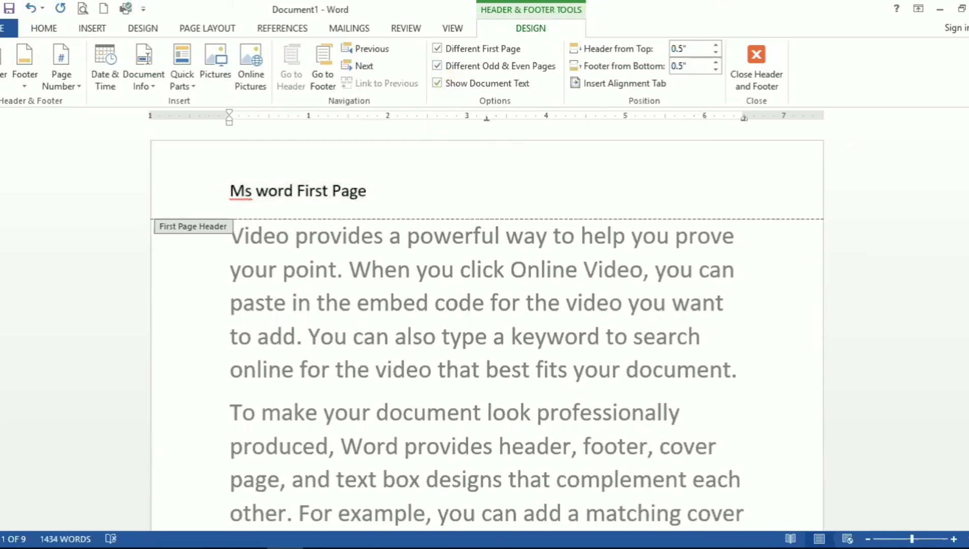
Step: Enter "Even page" in the even page header and enlarge its font two sizes
scroll(487, 325, "down", 3)
scroll(486, 326, "down", 5)
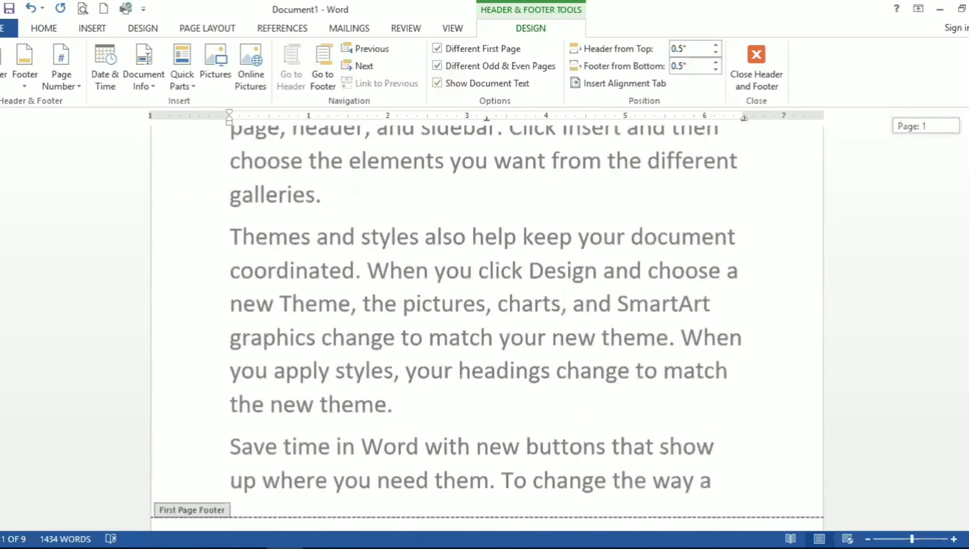
scroll(681, 199, "down", 7)
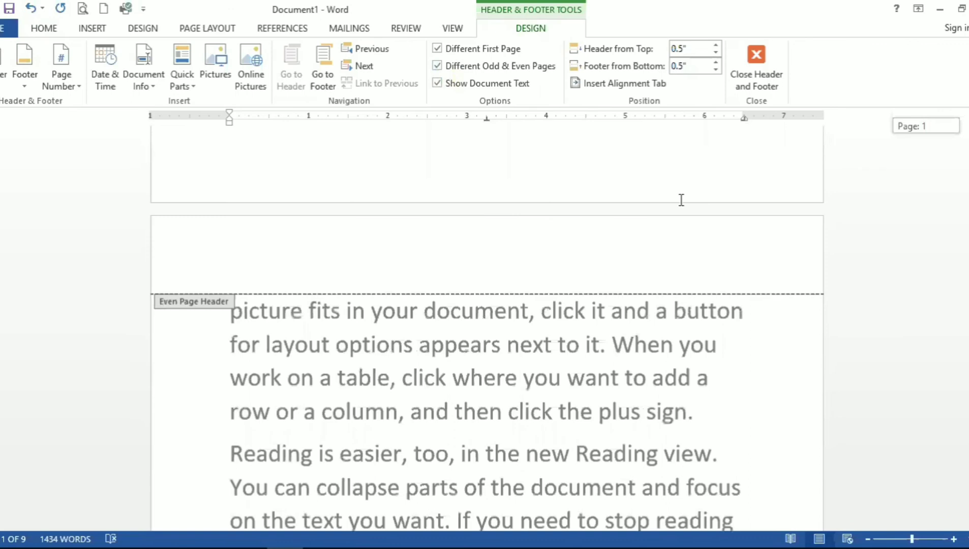
left_click(437, 250)
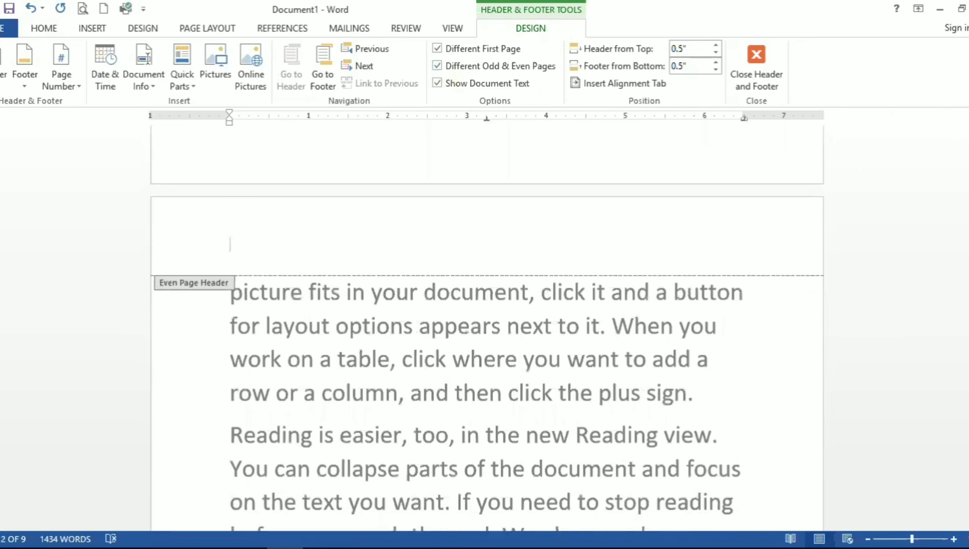
type("Even page")
key("ctrl+a")
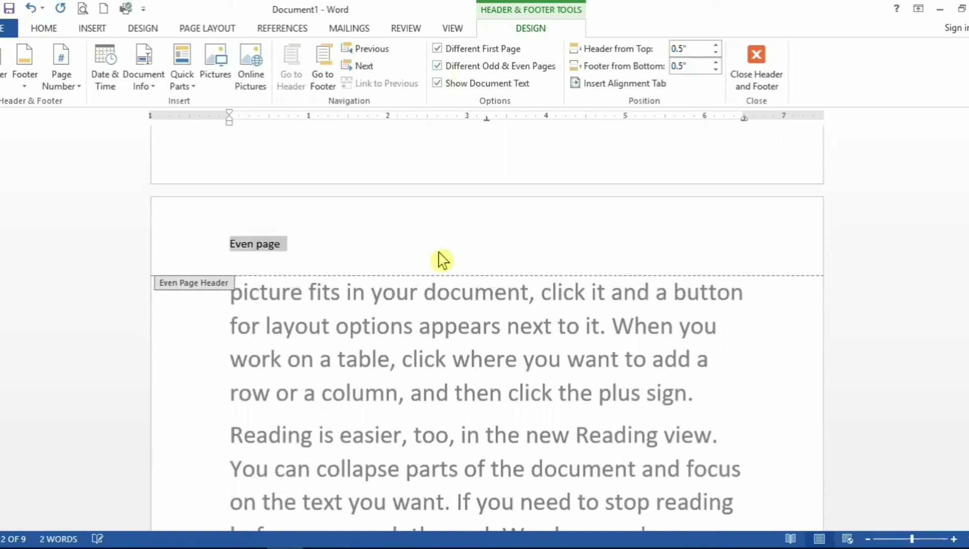
key("ctrl+shift+period")
key("ctrl+shift+period")
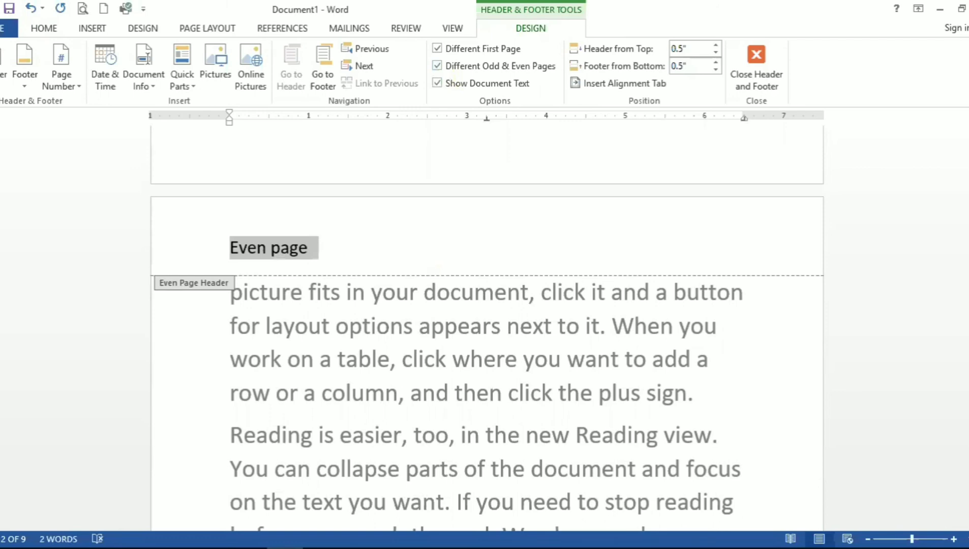
Step: Scroll through the pages to review the first, odd and even page headers
scroll(487, 325, "down", 6)
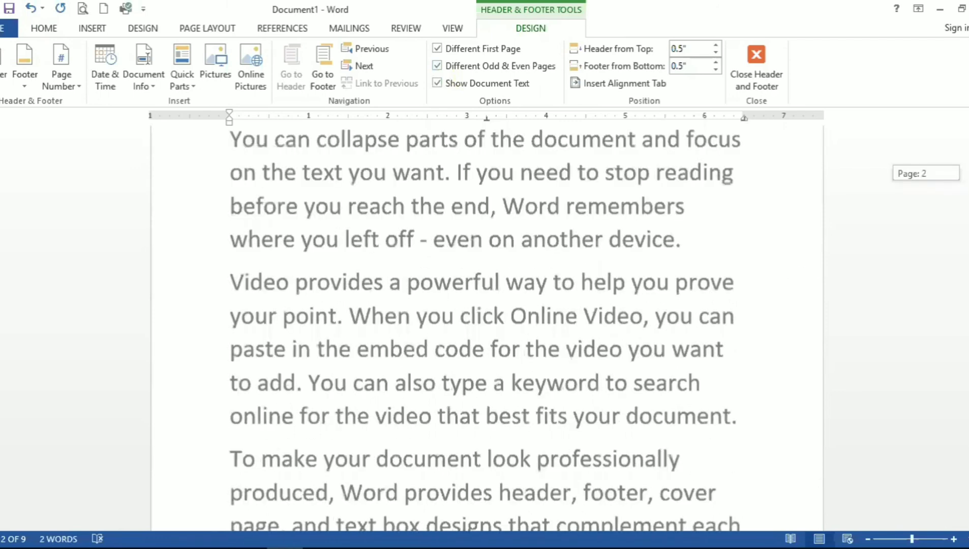
scroll(487, 325, "down", 5)
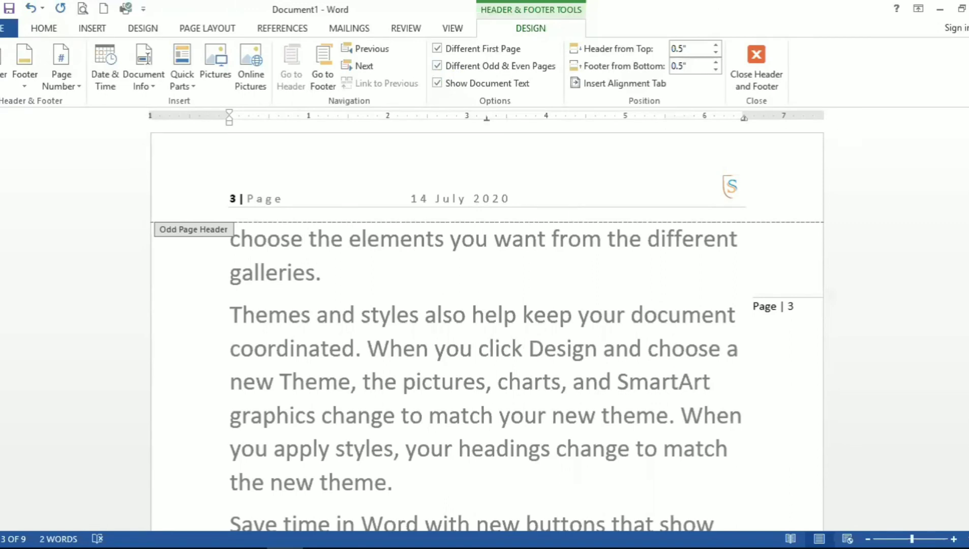
scroll(487, 335, "down", 10)
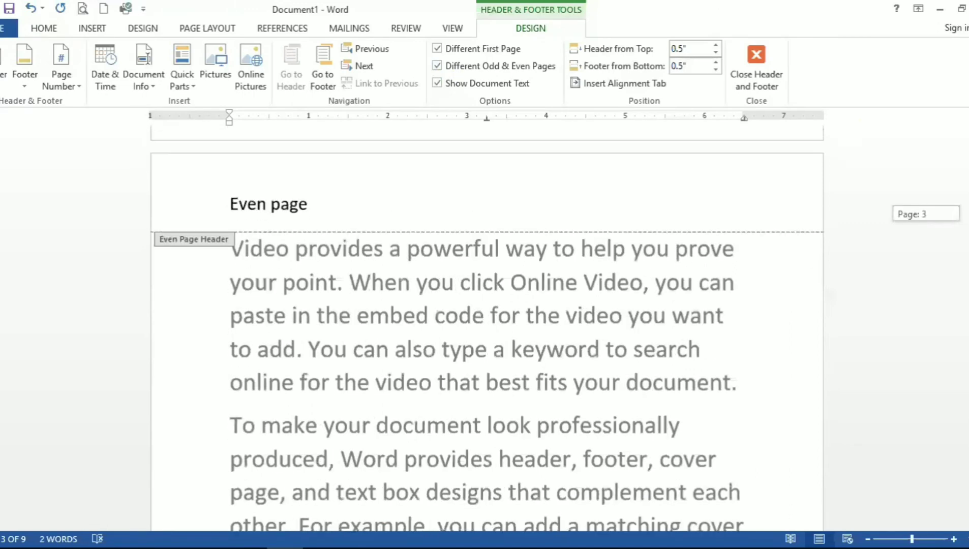
scroll(487, 325, "down", 8)
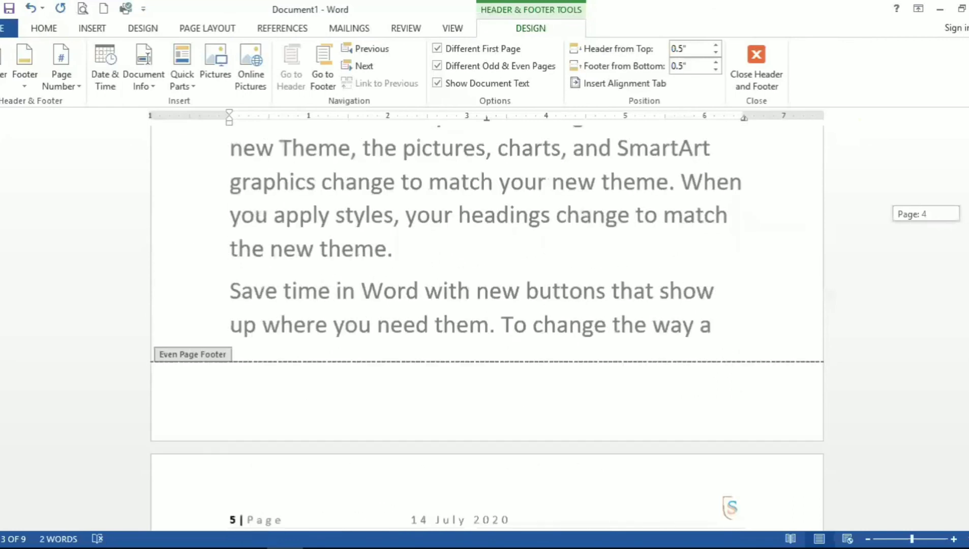
scroll(487, 328, "up", 20)
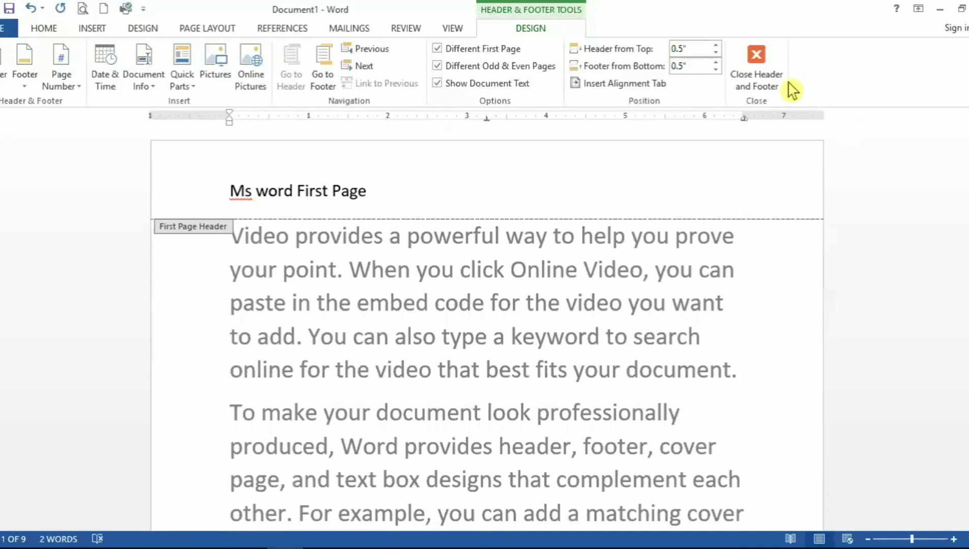
Step: Hide the document text while in the header, then close the header and footer
left_click(443, 85)
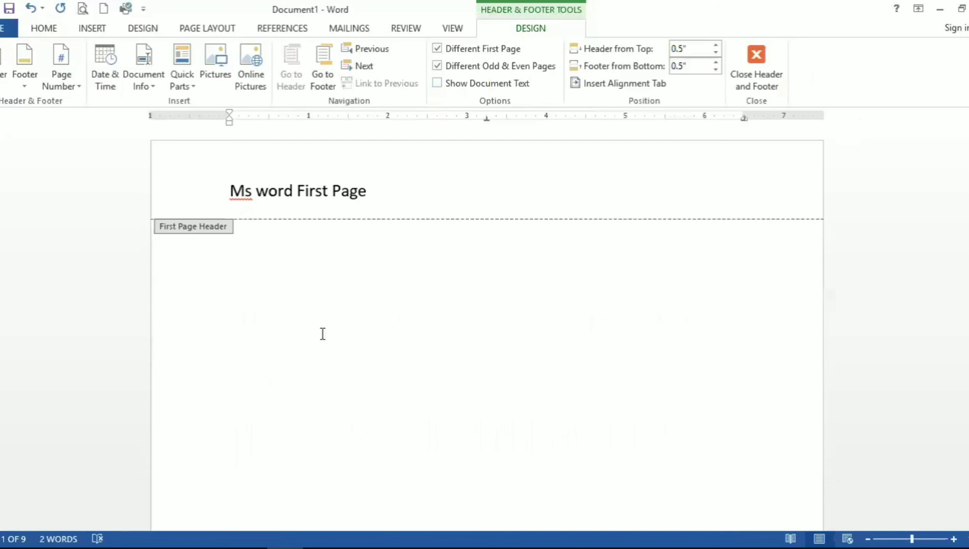
left_click(758, 80)
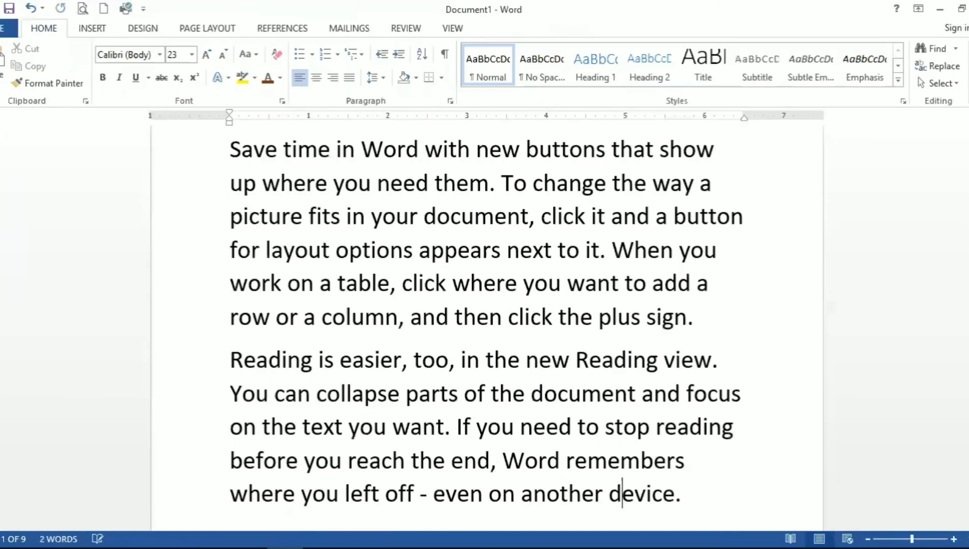
Step: Reopen the first page header, select its text, and raise the header distance from top to 1.4 inches
left_click_drag(968, 245, 967, 238)
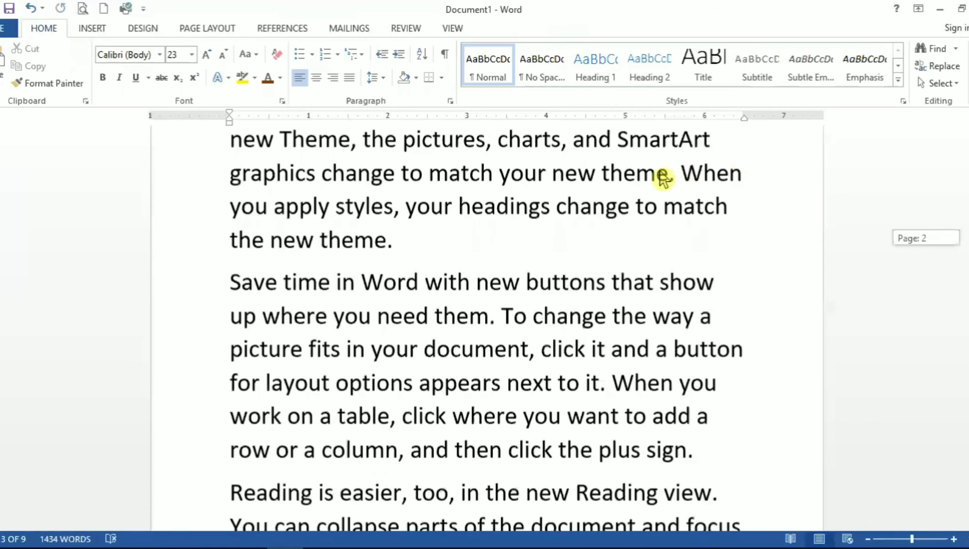
double_click(660, 168)
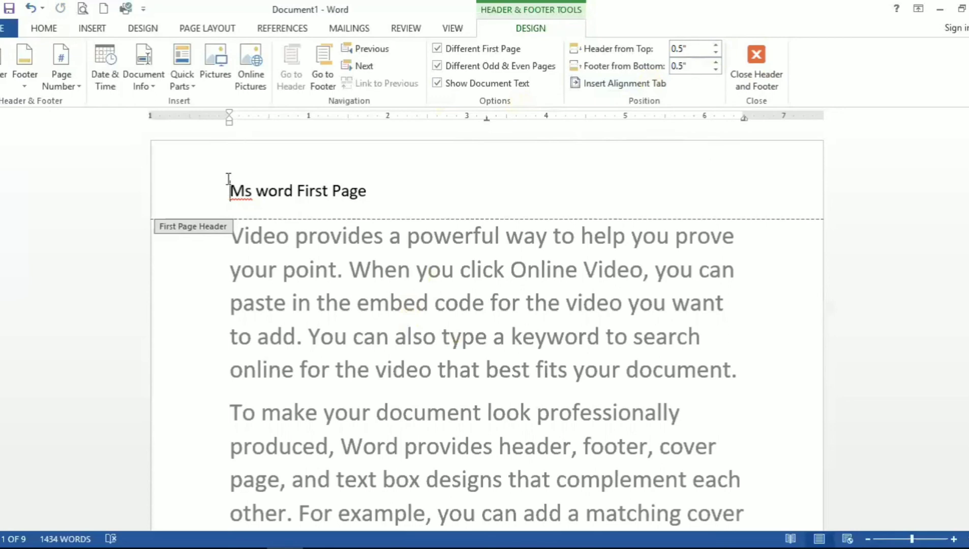
triple_click(376, 204)
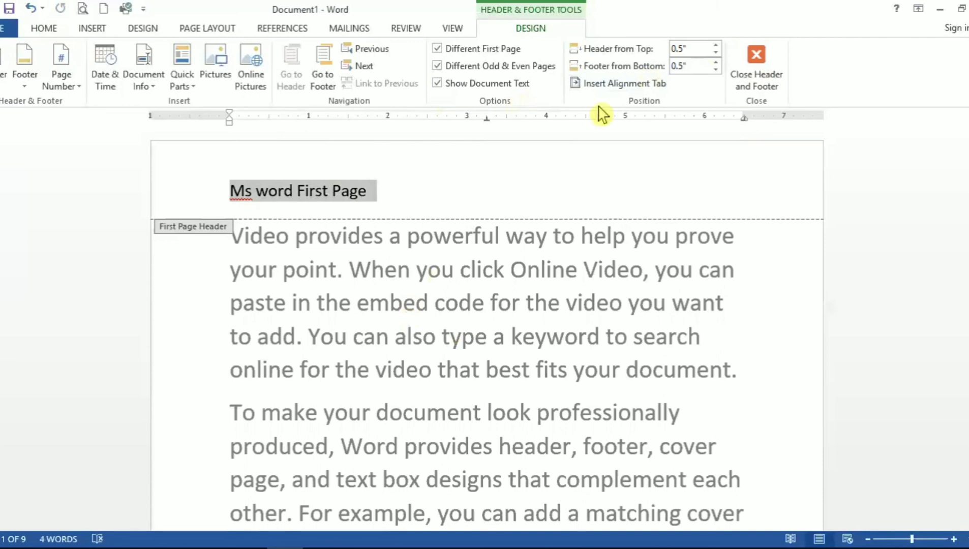
left_click(716, 47)
left_click(715, 46)
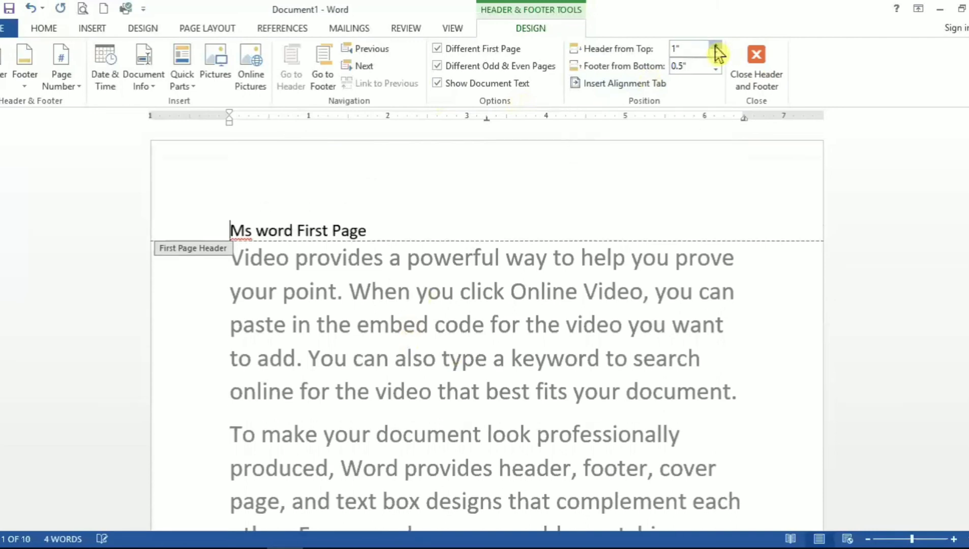
left_click(716, 47)
left_click(715, 47)
left_click(716, 46)
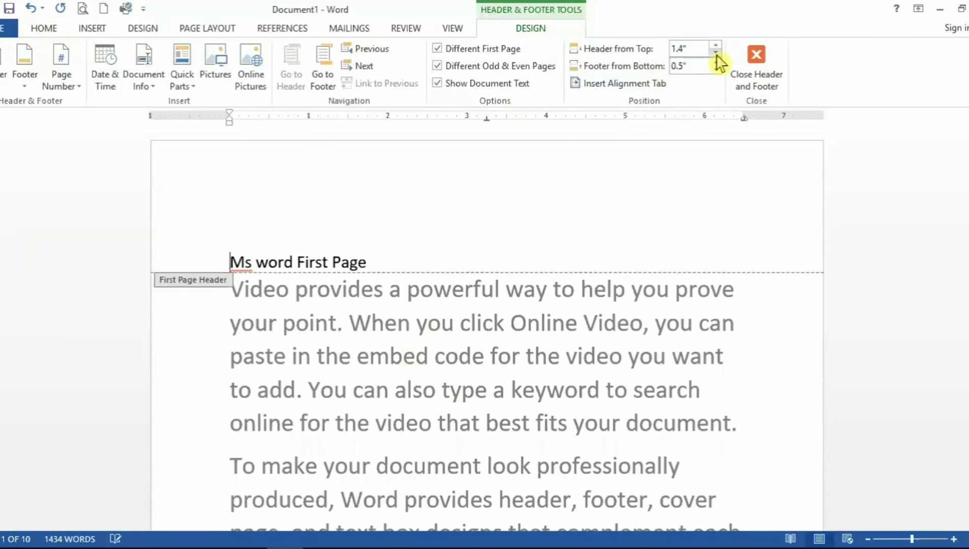
Step: Lower the header distance from top to 0.3 inches and close the header and footer
left_click(715, 53)
left_click(715, 52)
left_click(716, 52)
left_click(716, 52)
left_click(716, 53)
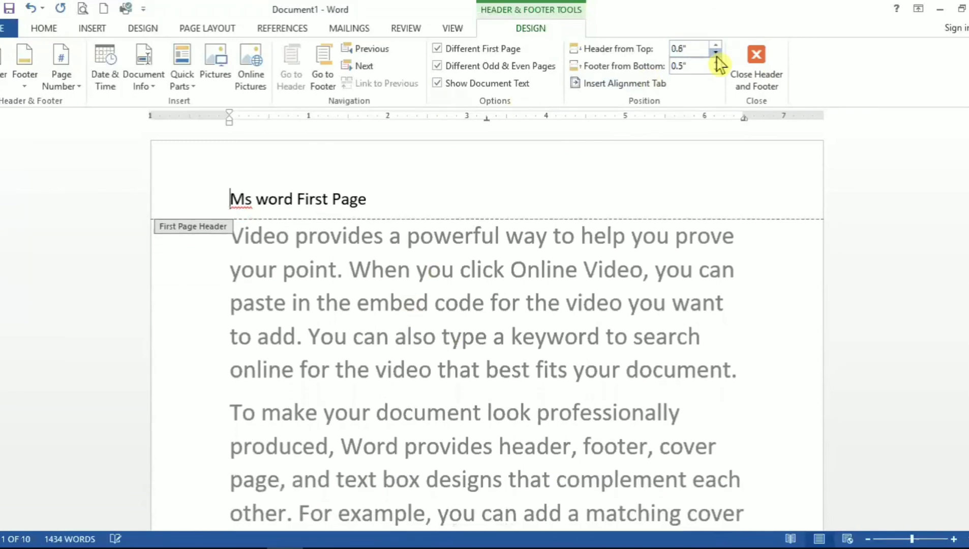
left_click(716, 52)
left_click(715, 52)
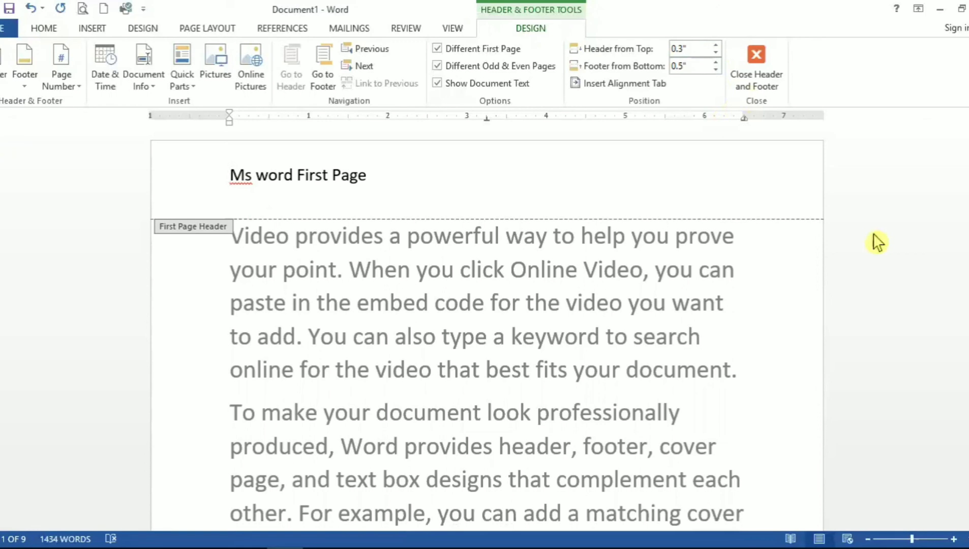
left_click(765, 86)
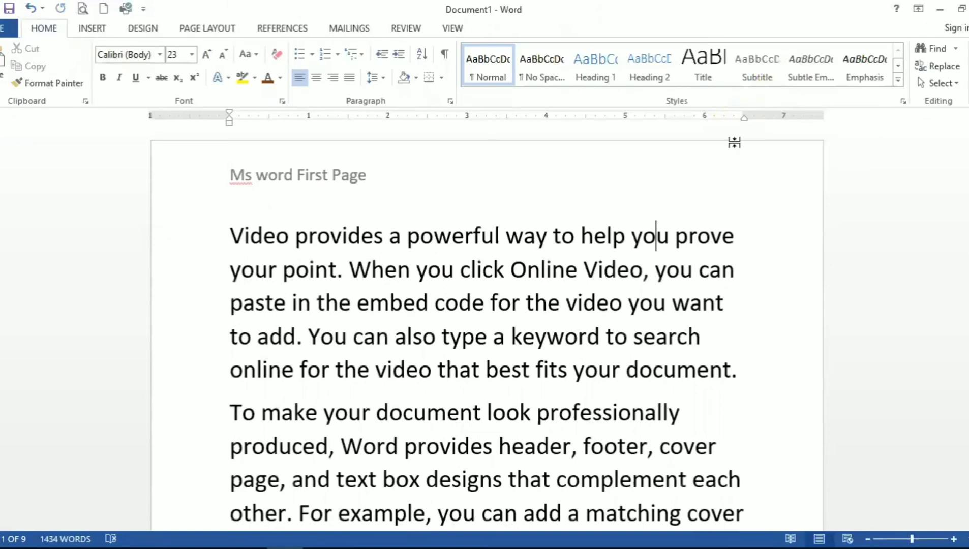